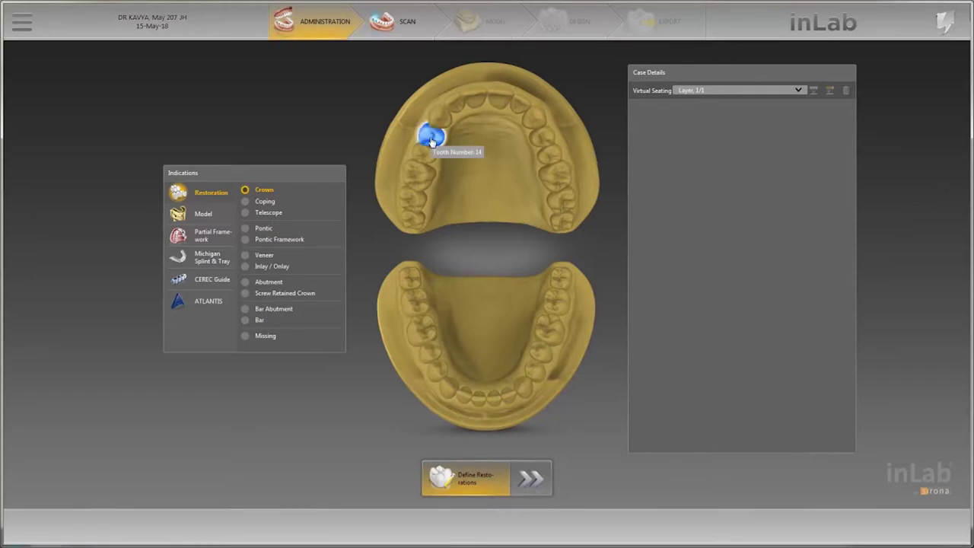
- Mark teeth 13, 12, 22, 23 as crowns and 11, 21 as pontics, forming a 13–23 bridge
click(440, 117)
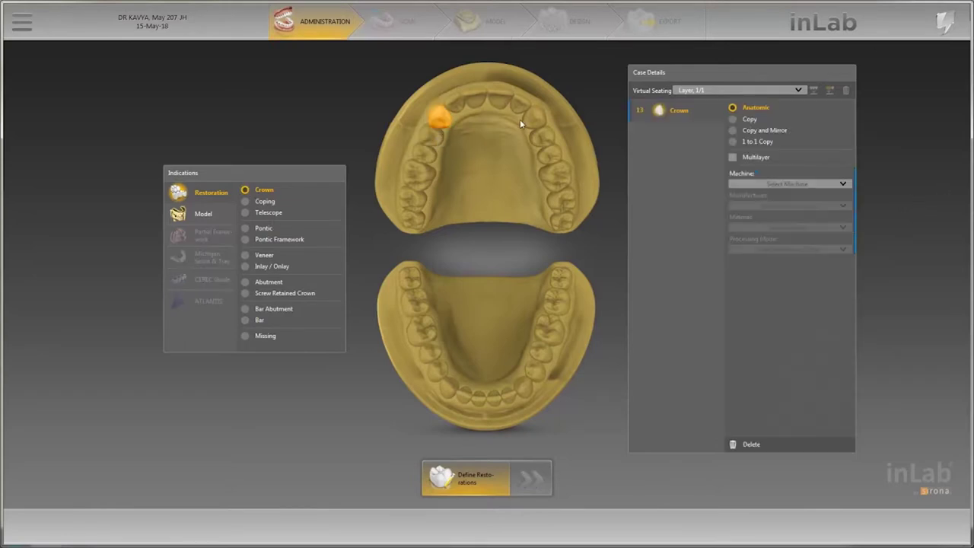
click(535, 122)
click(453, 103)
click(522, 104)
click(263, 229)
click(473, 100)
click(500, 97)
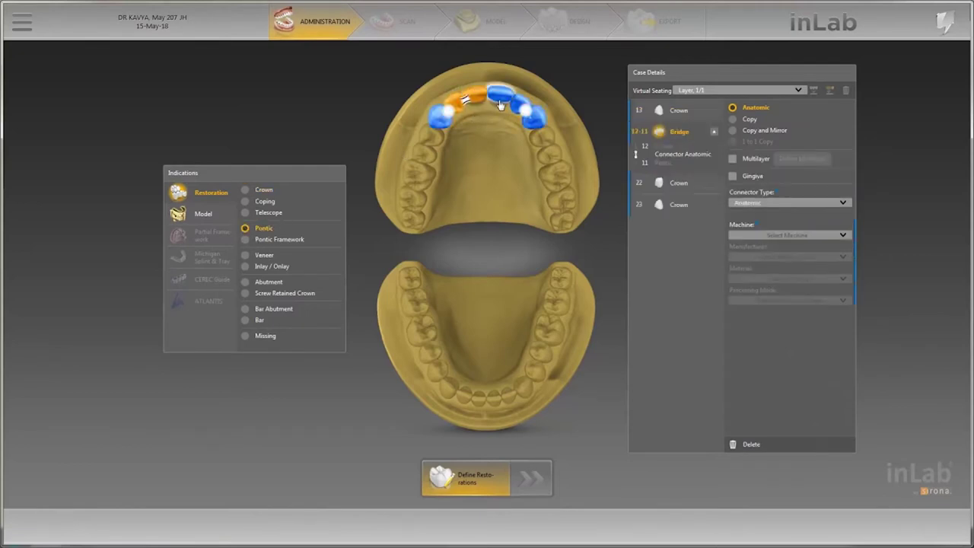
click(455, 117)
click(530, 122)
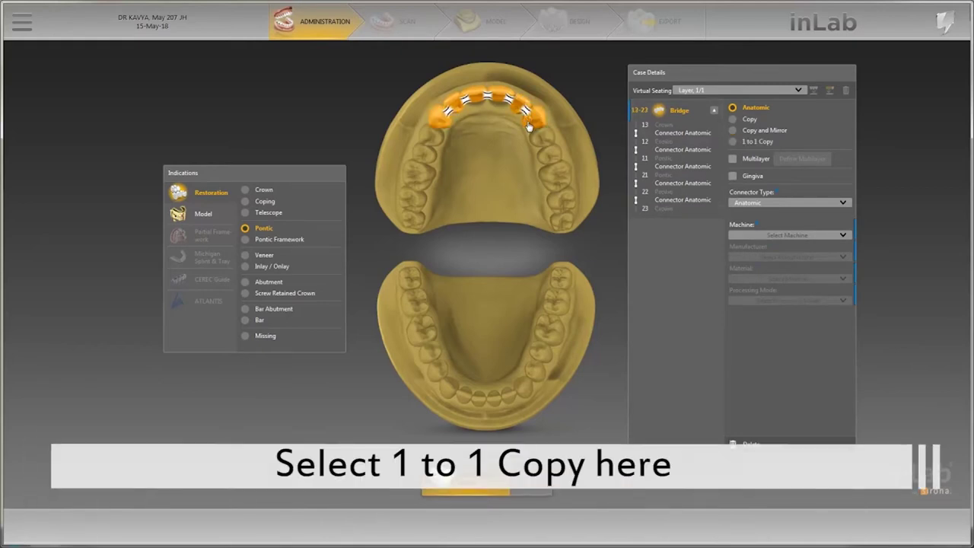
- Make the bridge a 1 to 1 Copy milled in Misc. PMMA on MC X5
click(733, 142)
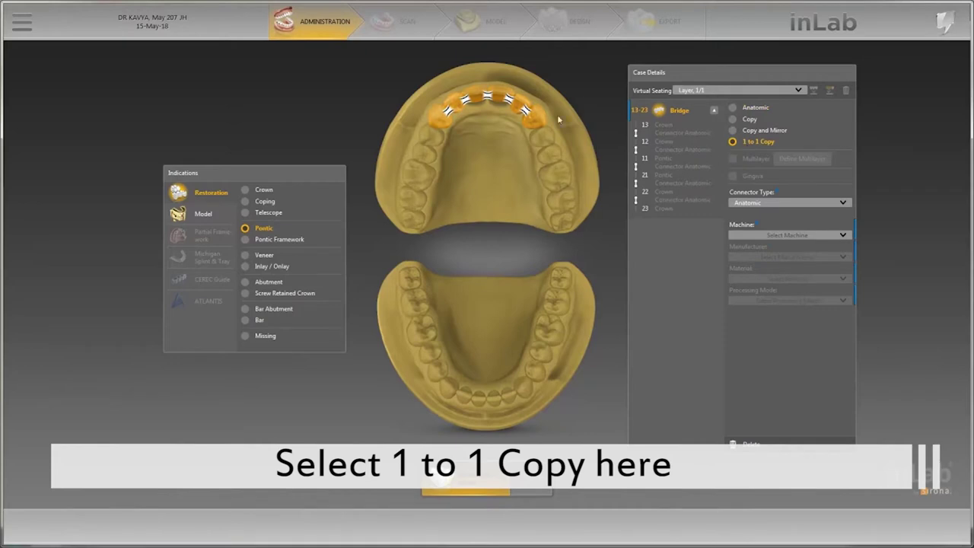
click(750, 236)
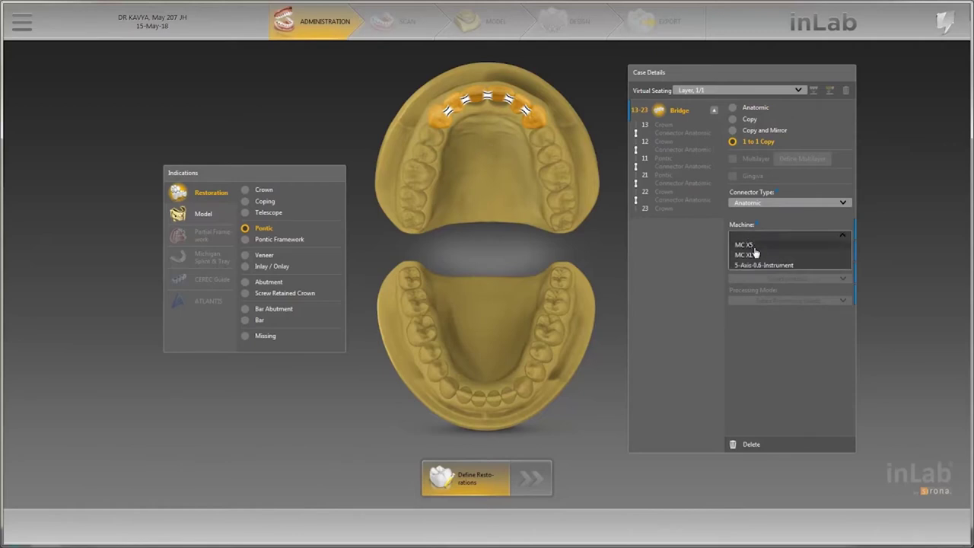
click(752, 245)
click(765, 257)
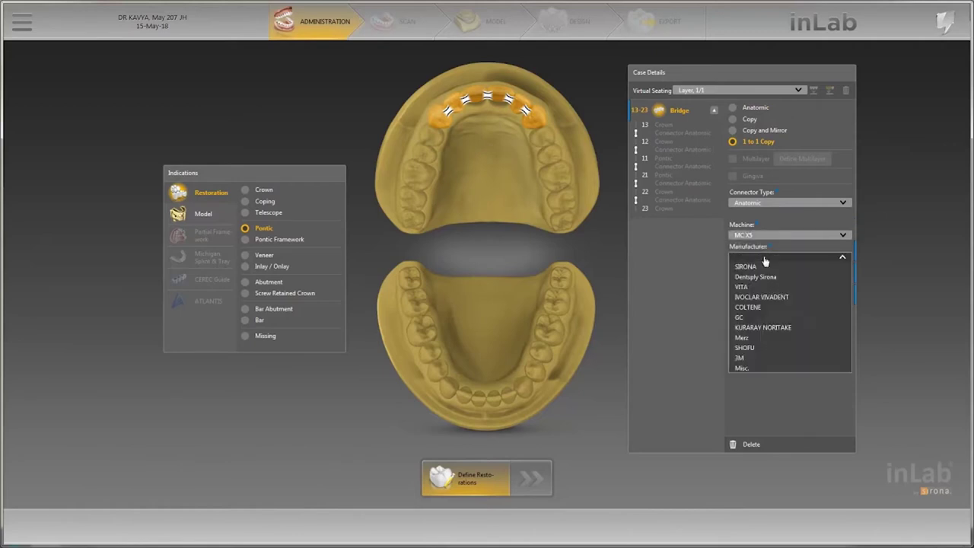
click(772, 368)
click(793, 283)
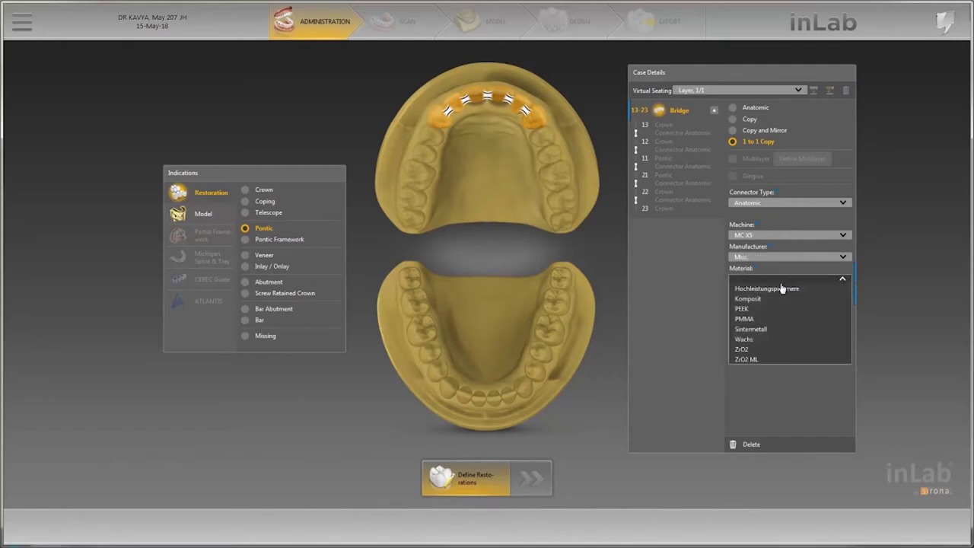
click(791, 305)
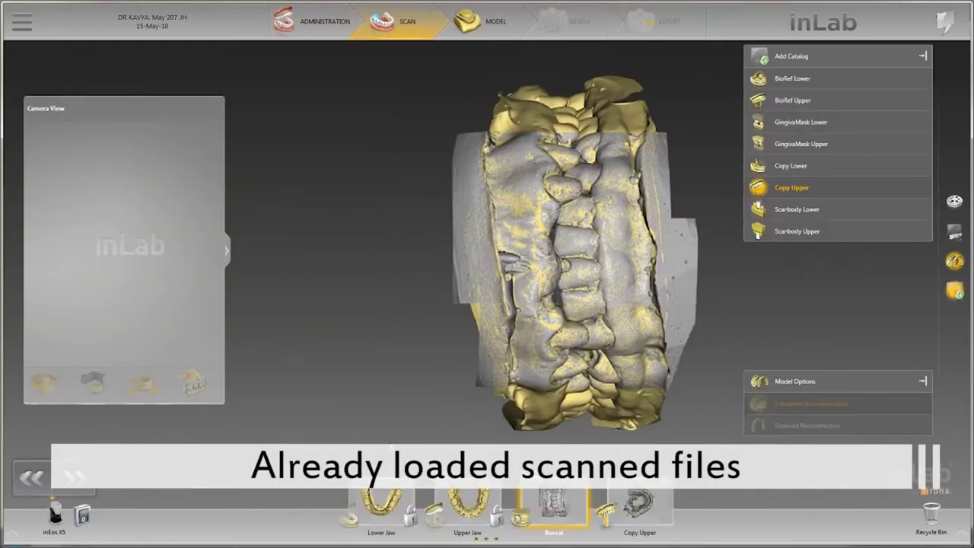
- Inspect the Lower Jaw, Upper Jaw and Copy Upper scans in oblique, side and frontal views
click(378, 508)
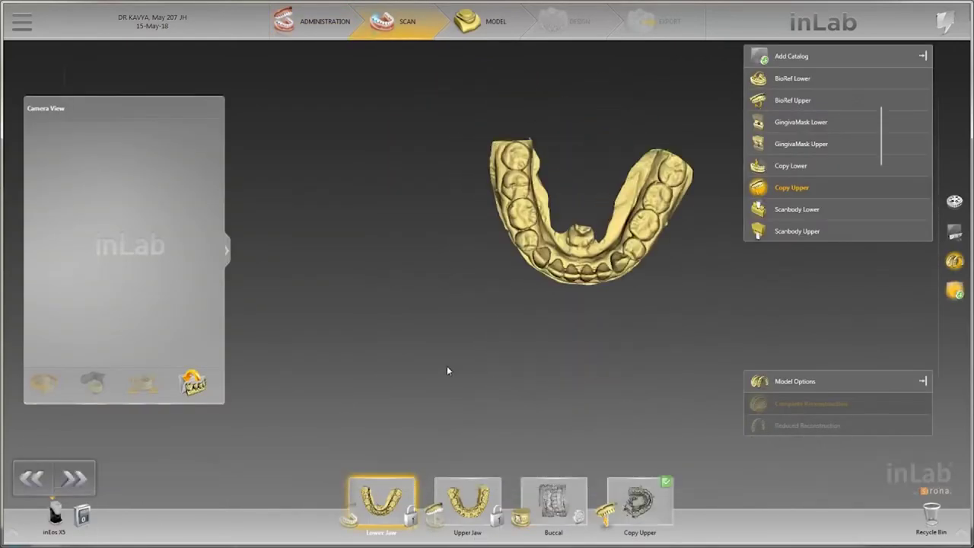
scroll(446, 371, up, 3)
drag(635, 163, 515, 387)
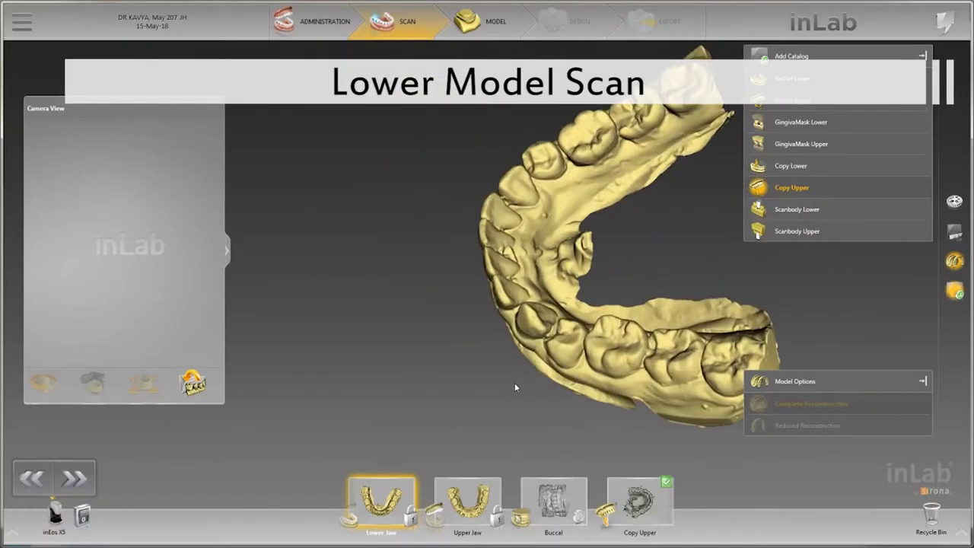
click(491, 473)
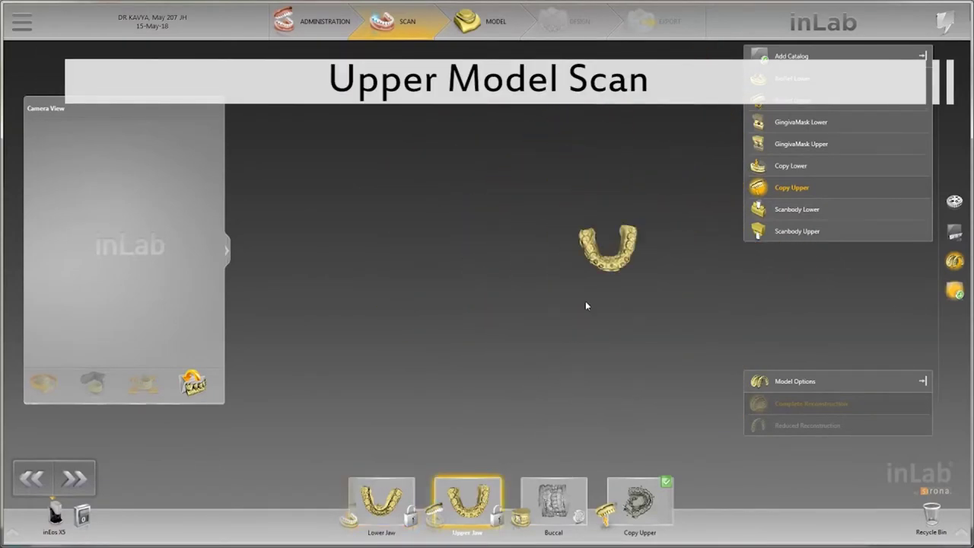
scroll(586, 305, up, 5)
mouse_move(615, 219)
mouse_down()
mouse_move(578, 230)
mouse_move(632, 211)
mouse_move(566, 338)
mouse_move(546, 320)
mouse_move(580, 361)
mouse_move(641, 357)
mouse_up()
click(636, 477)
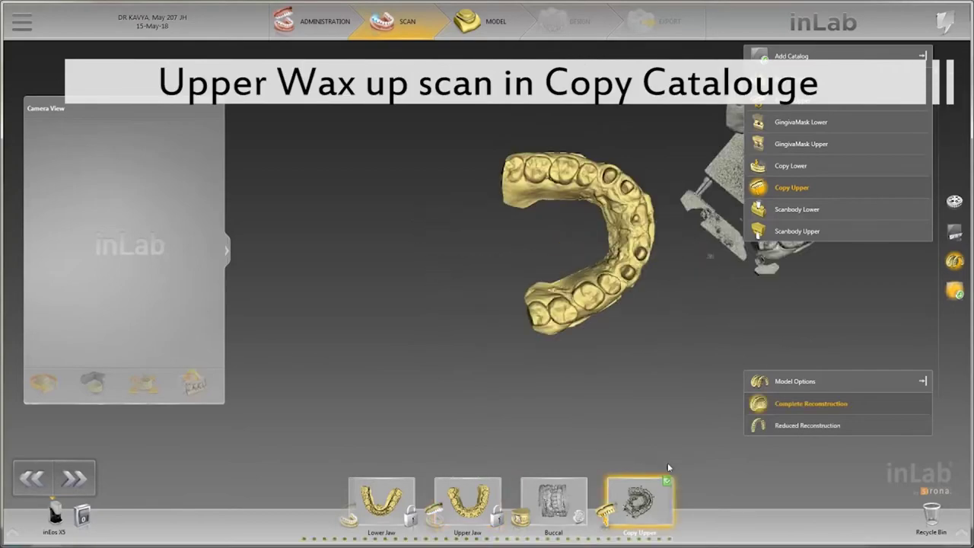
mouse_move(632, 396)
mouse_down()
mouse_move(650, 333)
mouse_move(718, 198)
mouse_move(477, 227)
mouse_move(553, 276)
mouse_move(655, 267)
mouse_move(607, 271)
mouse_up()
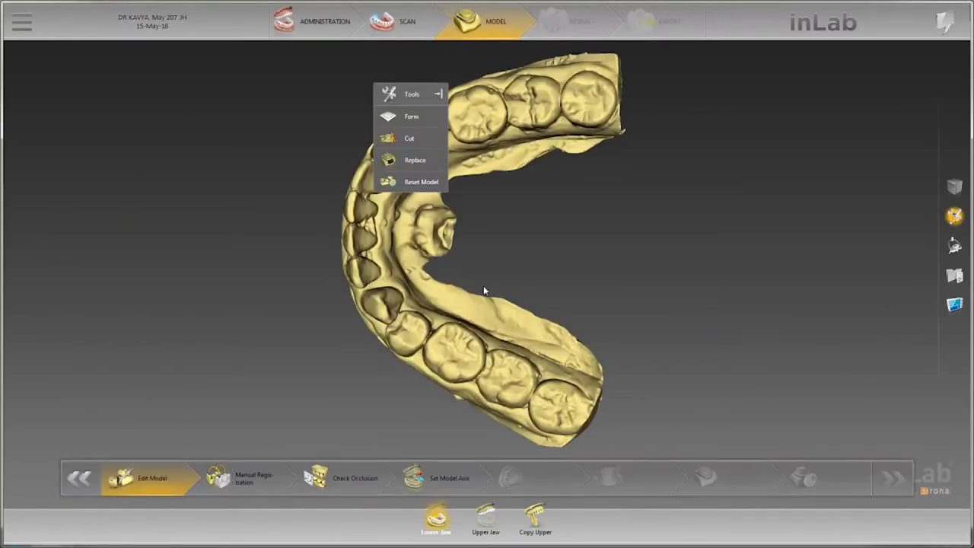
- Pin the Tools panel, compare the lower jaw, upper jaw and Copy Upper models, then go to Set Model Axis
click(437, 96)
mouse_move(400, 267)
mouse_down()
mouse_move(299, 290)
mouse_move(443, 469)
mouse_up()
scroll(301, 290, up, 2)
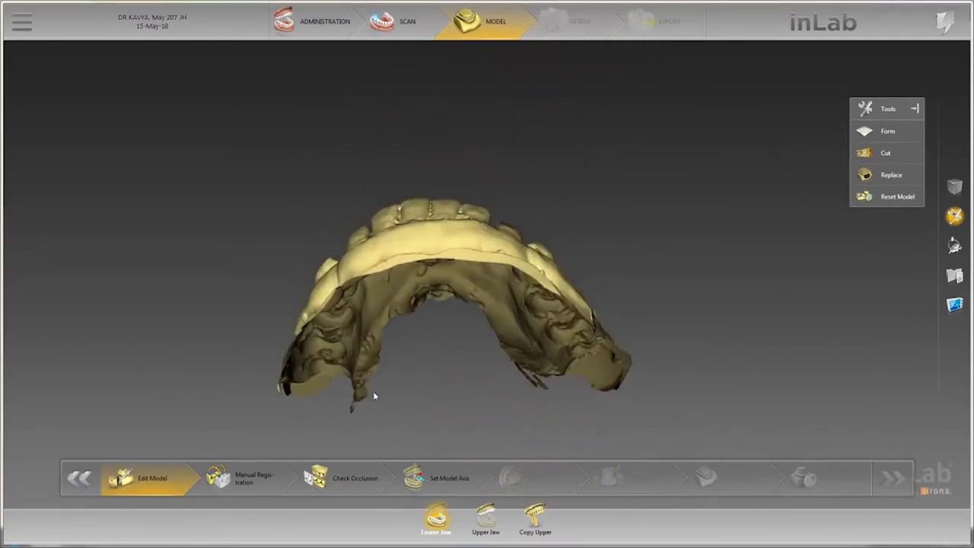
click(485, 517)
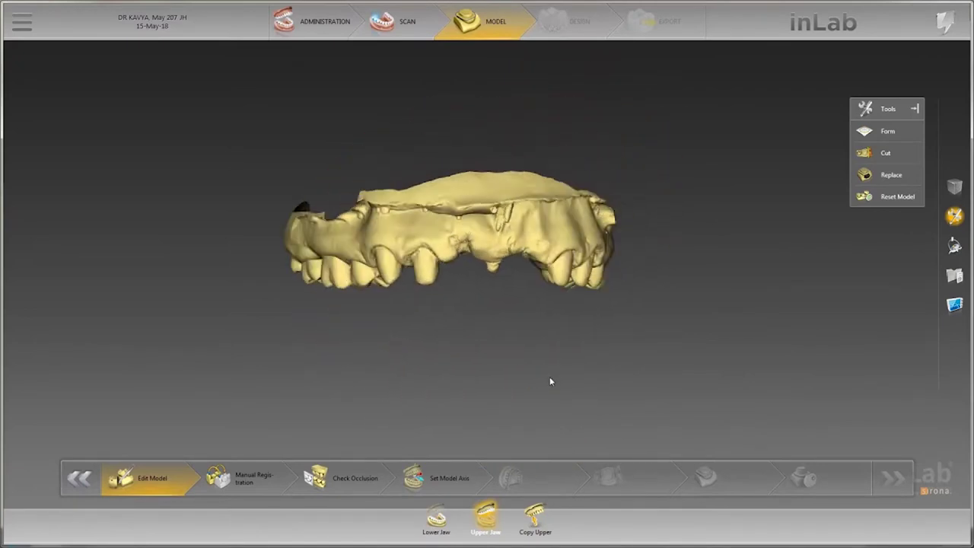
click(539, 519)
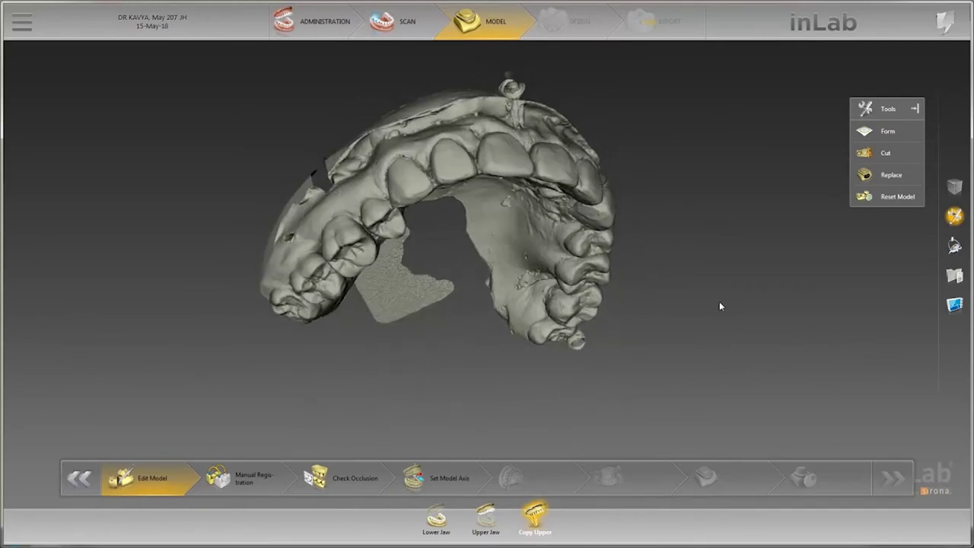
click(493, 507)
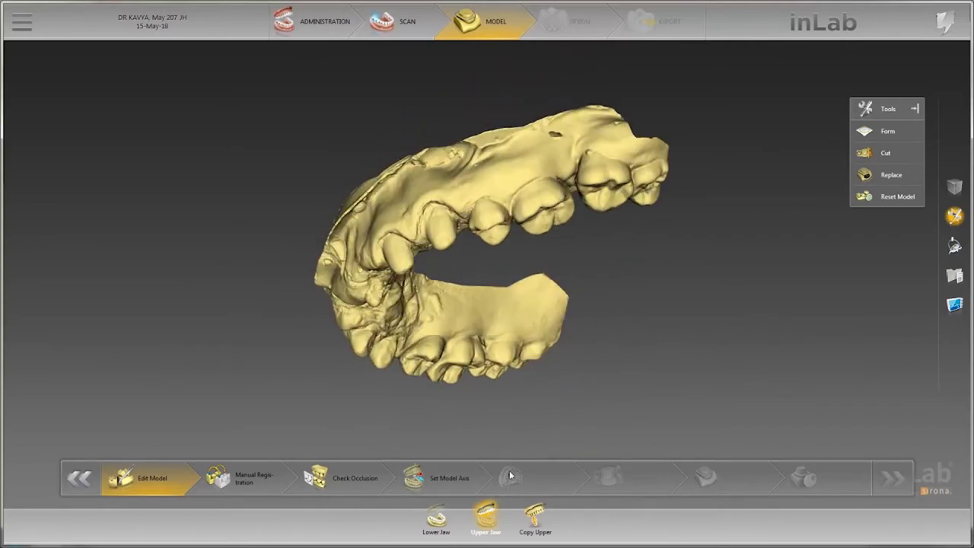
click(437, 481)
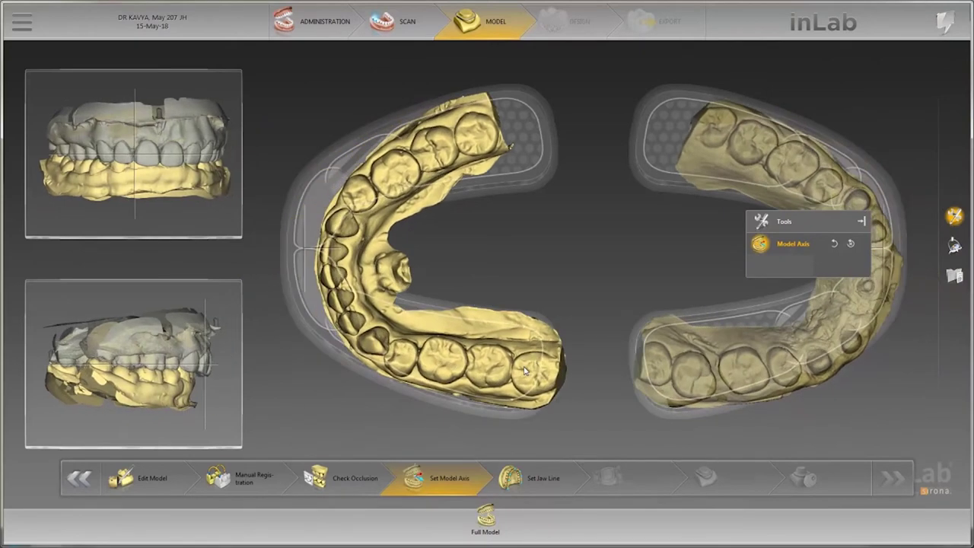
- Level the jaws in the lower-left side preview and apply the model axis
click(862, 222)
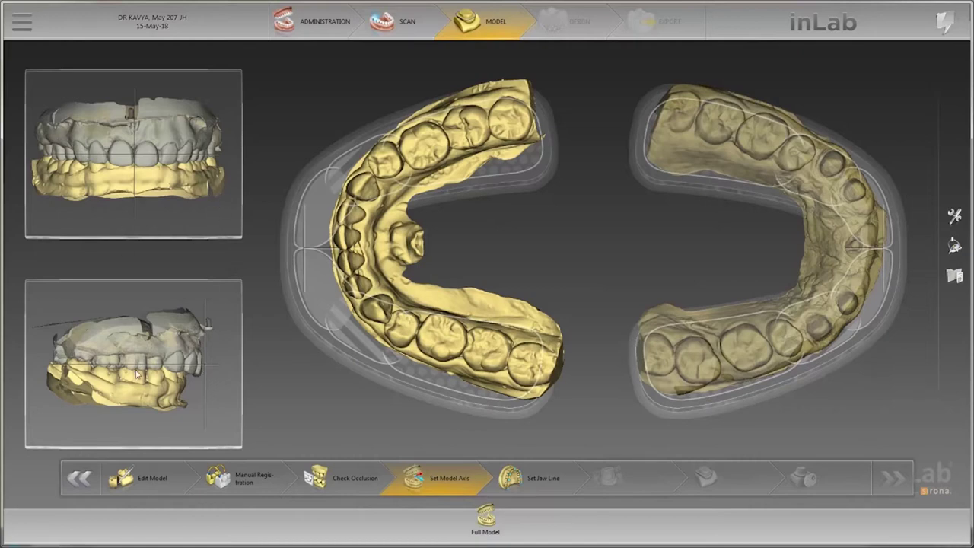
drag(152, 388, 153, 399)
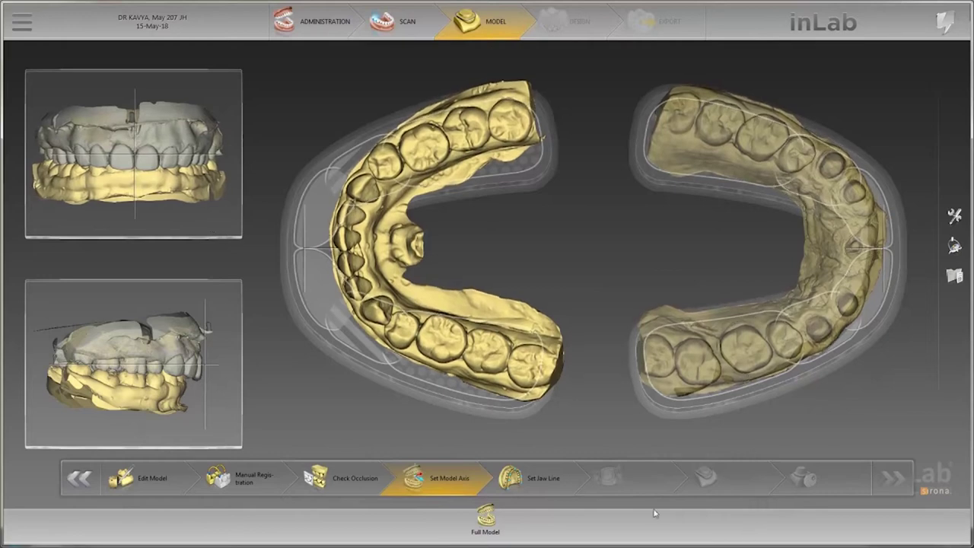
click(547, 478)
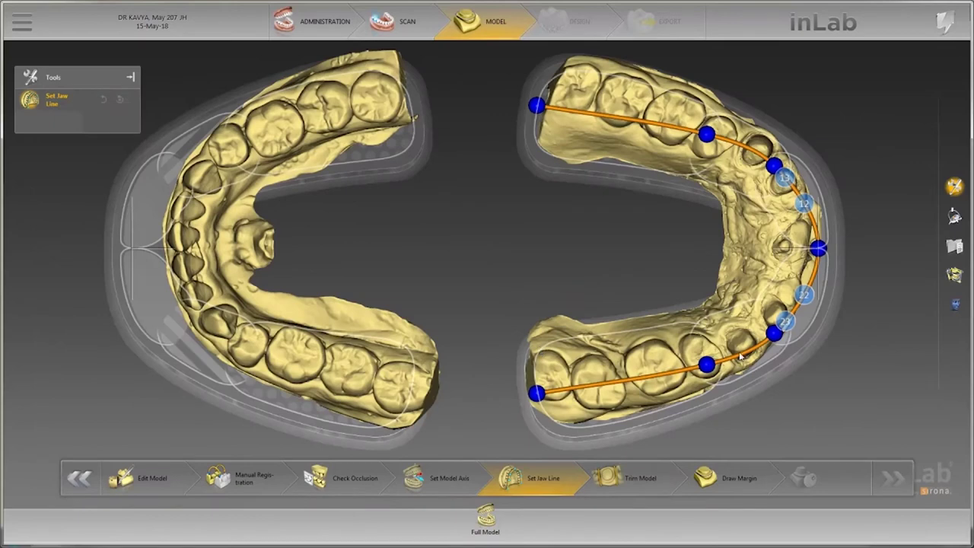
- Place tooth markers 13, 12, 23 and 22 onto their teeth
drag(784, 176, 758, 152)
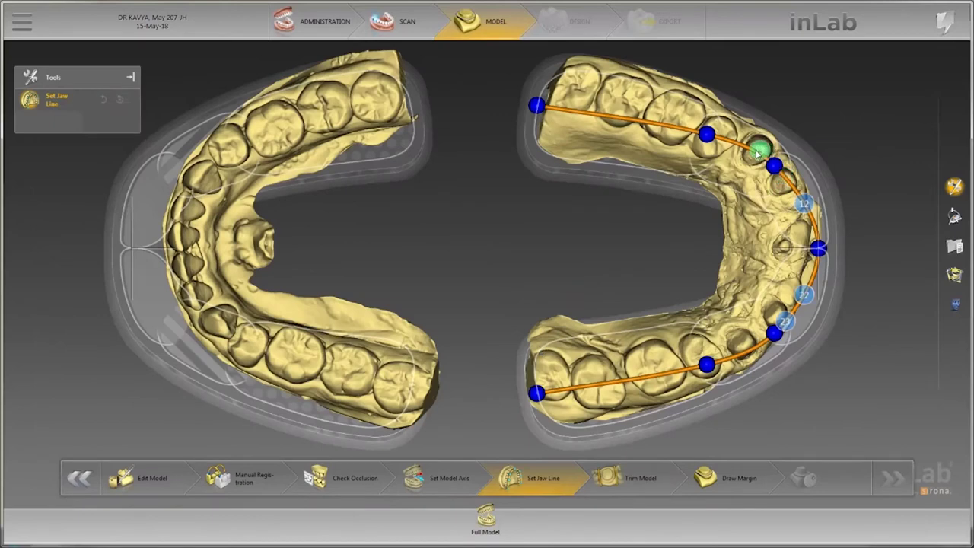
drag(804, 203, 787, 184)
drag(783, 320, 755, 349)
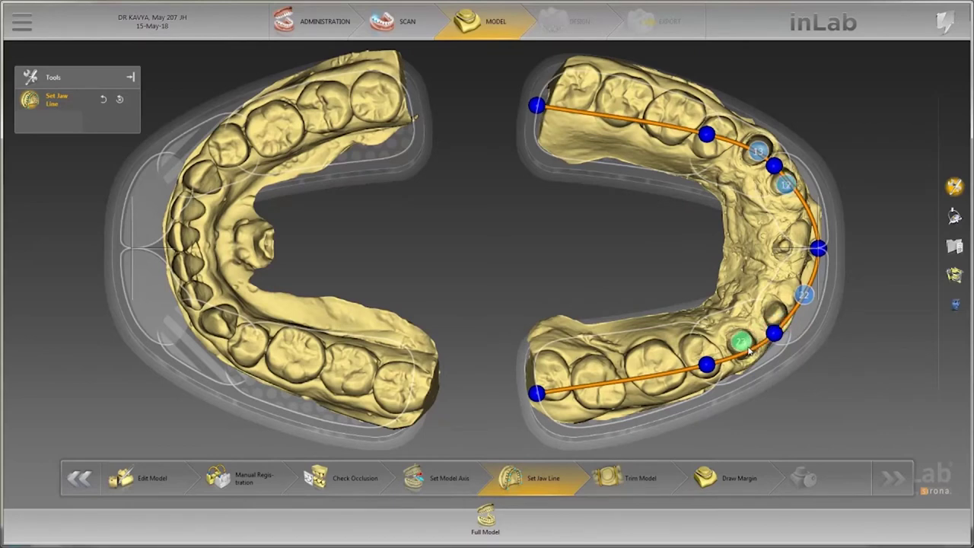
drag(804, 294, 777, 314)
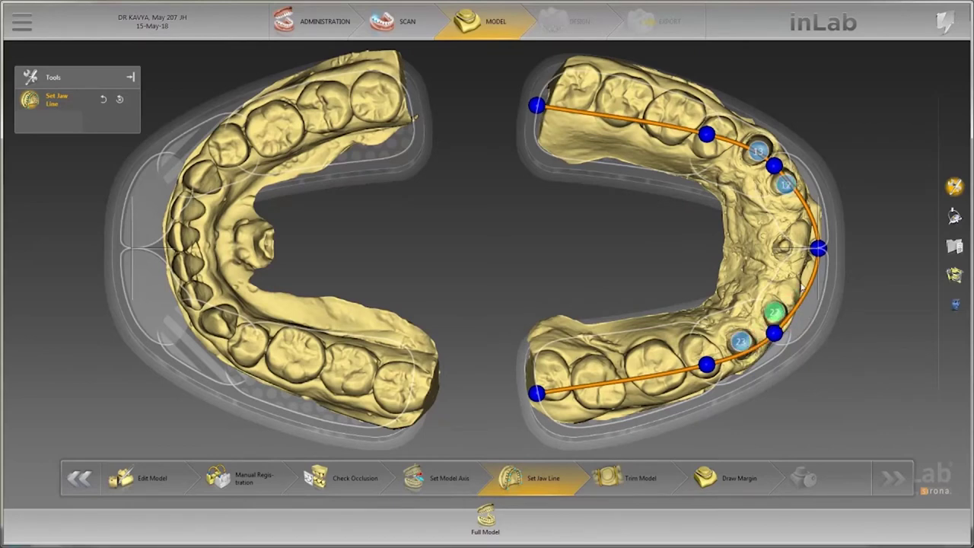
- Adjust the jaw line's points along the upper arch, then go to Trim Model
drag(807, 285, 798, 280)
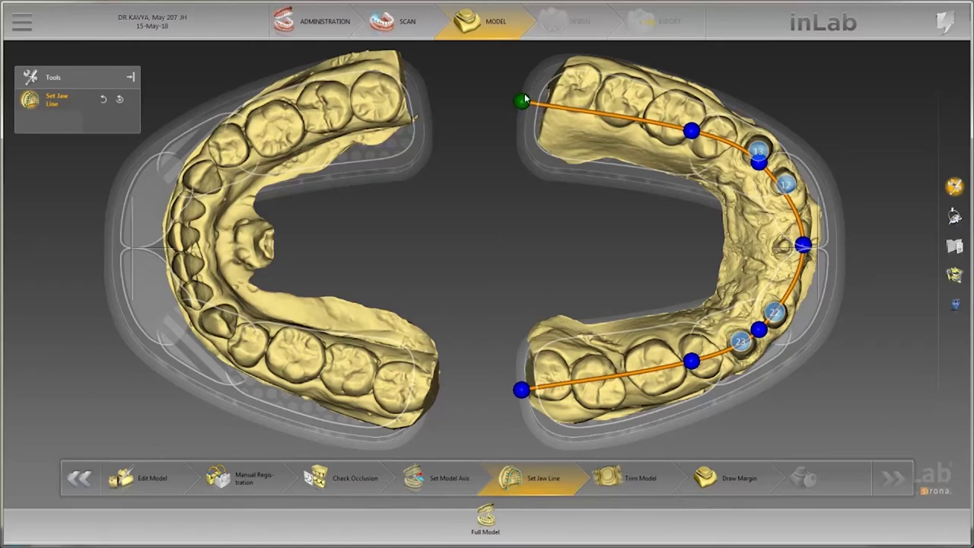
drag(521, 101, 536, 84)
drag(695, 135, 702, 127)
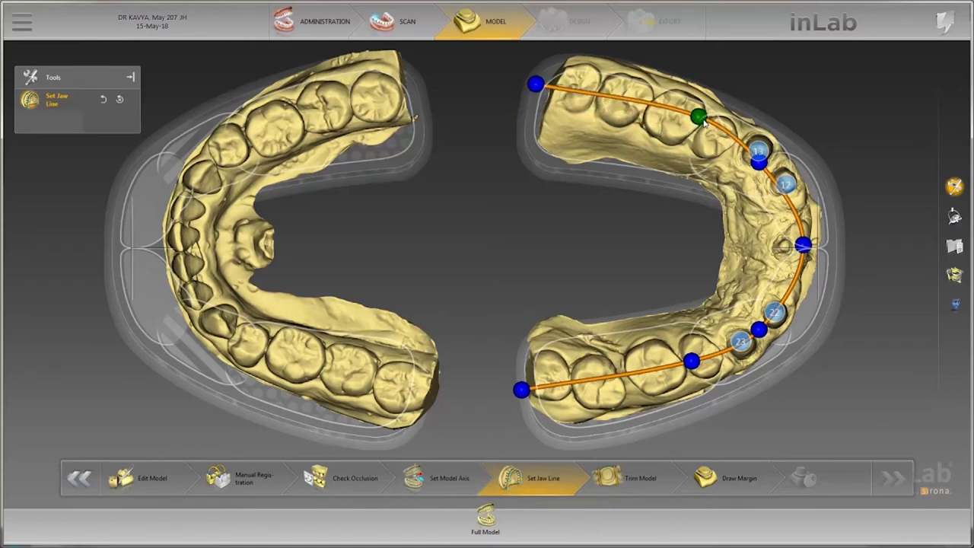
drag(761, 166, 768, 159)
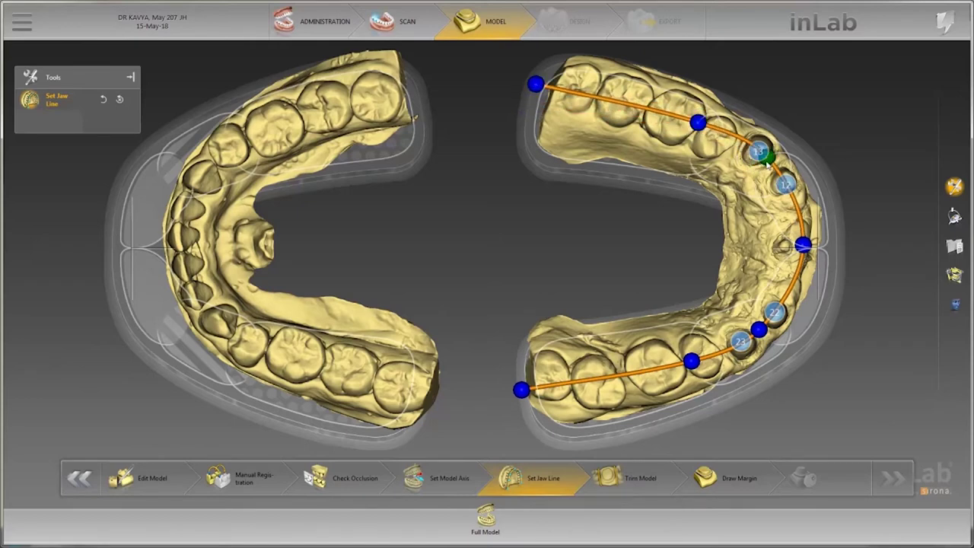
drag(804, 244, 797, 248)
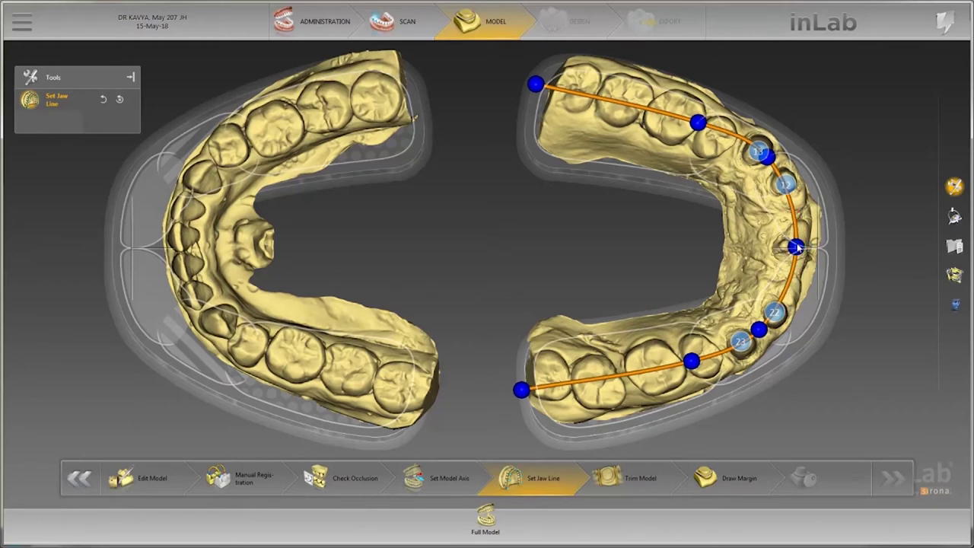
click(635, 478)
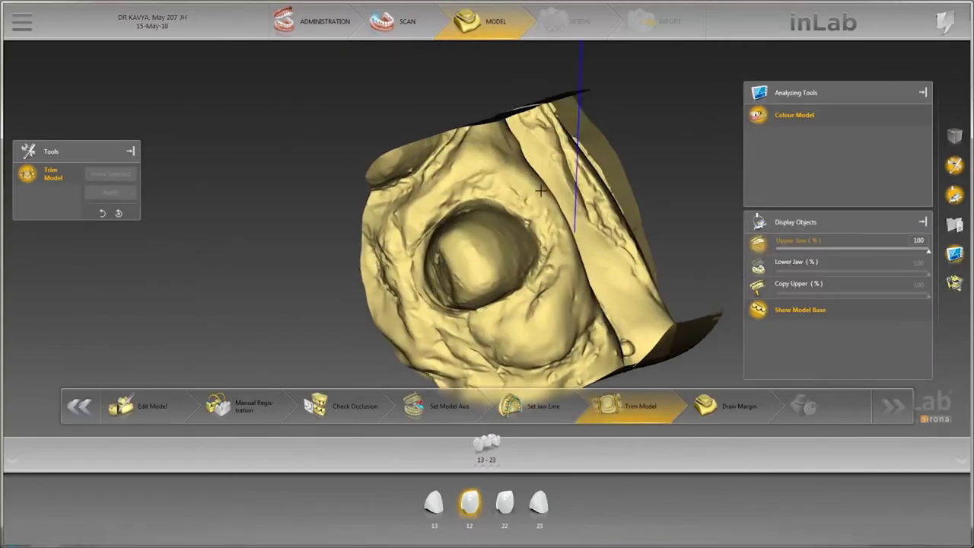
- Close trim lines around the tooth 12 and tooth 13 dies
click(496, 86)
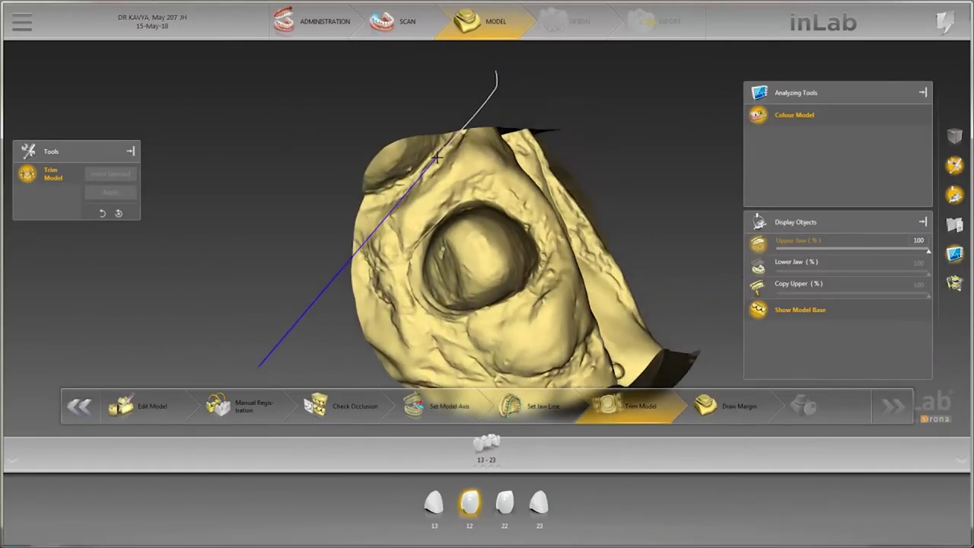
double_click(356, 207)
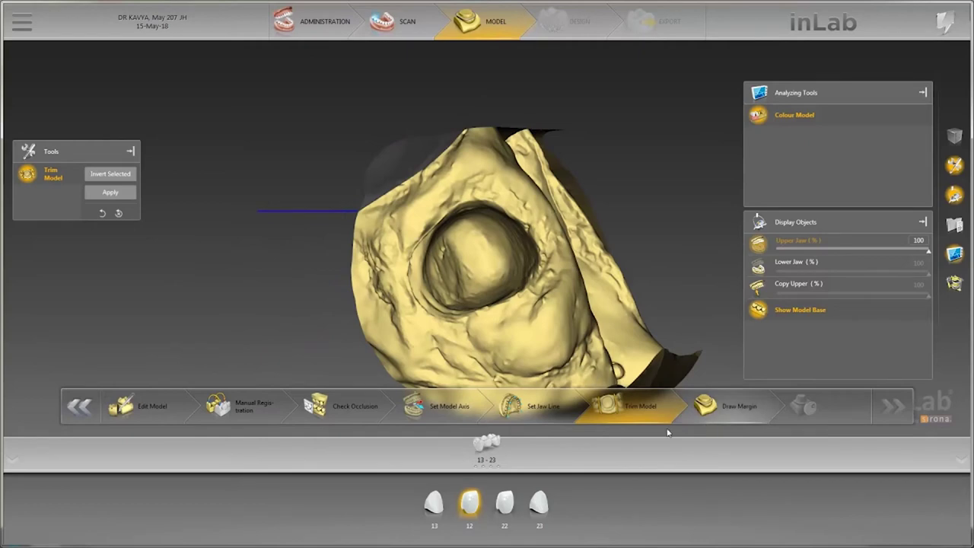
click(435, 506)
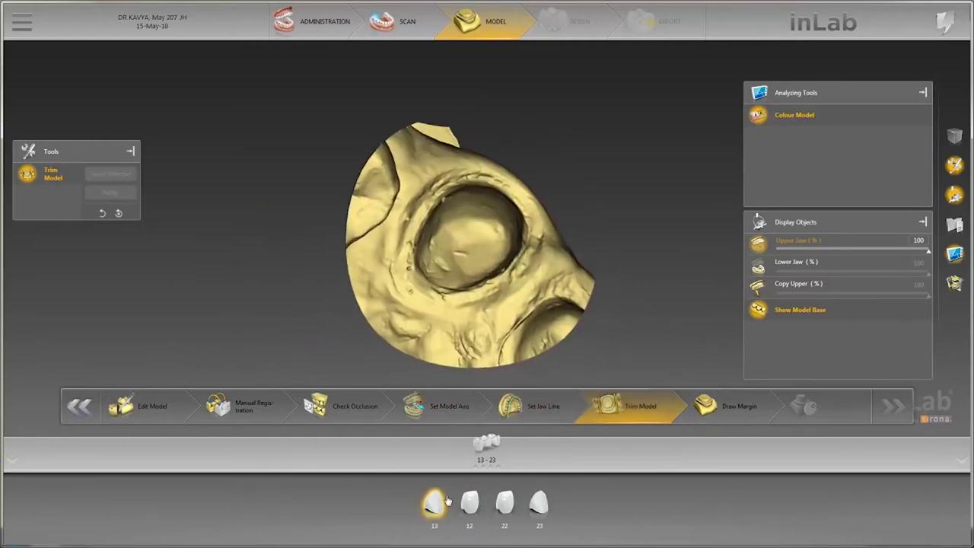
click(569, 272)
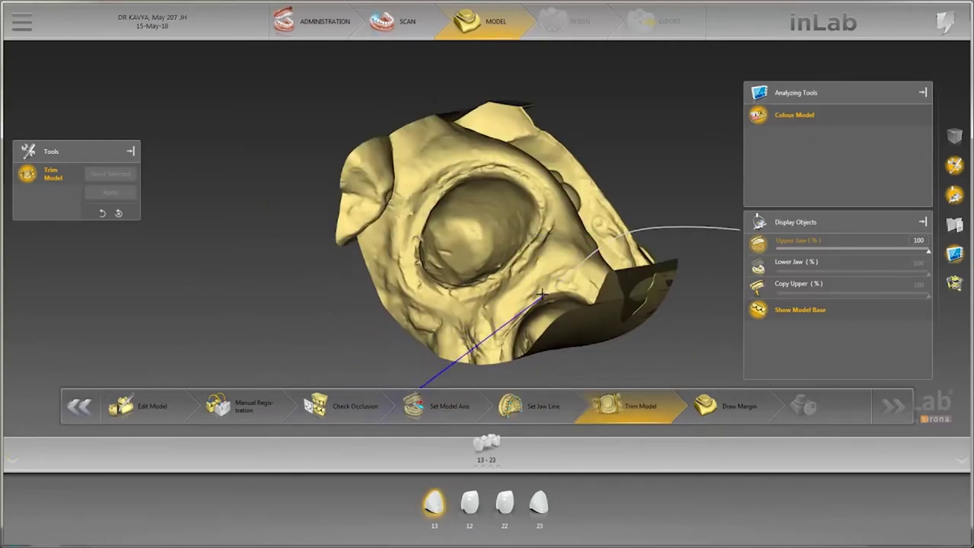
click(481, 356)
click(326, 265)
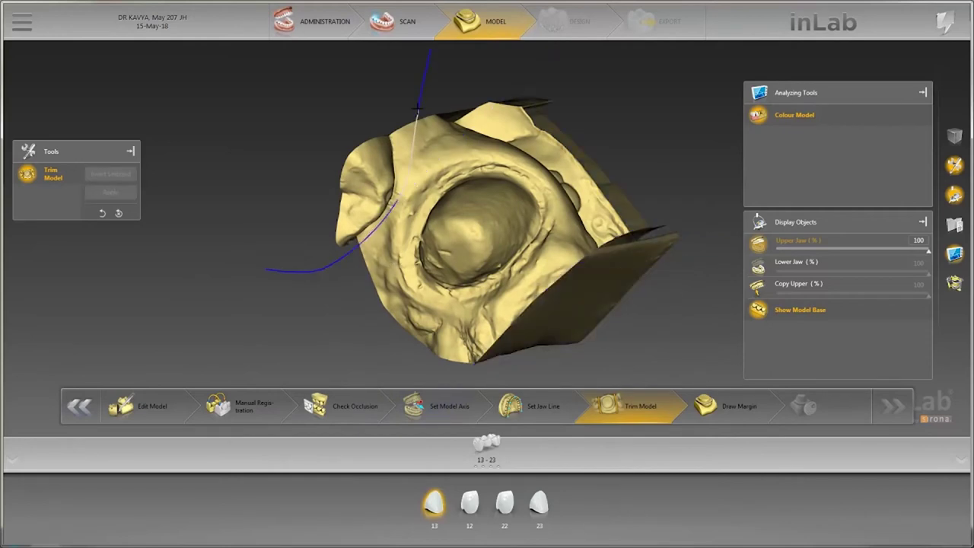
double_click(418, 120)
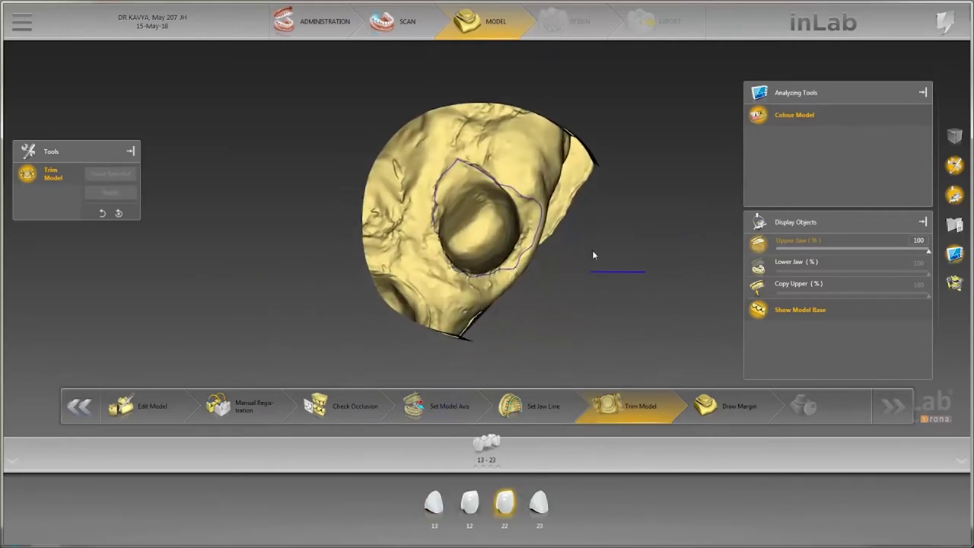
- Trim around the tooth 22 and 23 dies, apply, and set margin drawing to Manual
click(450, 370)
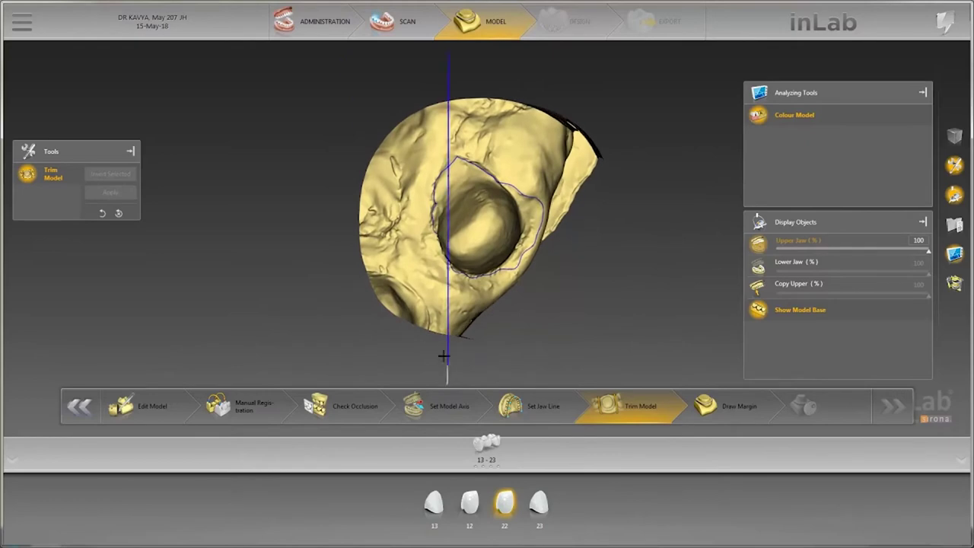
double_click(353, 248)
click(545, 518)
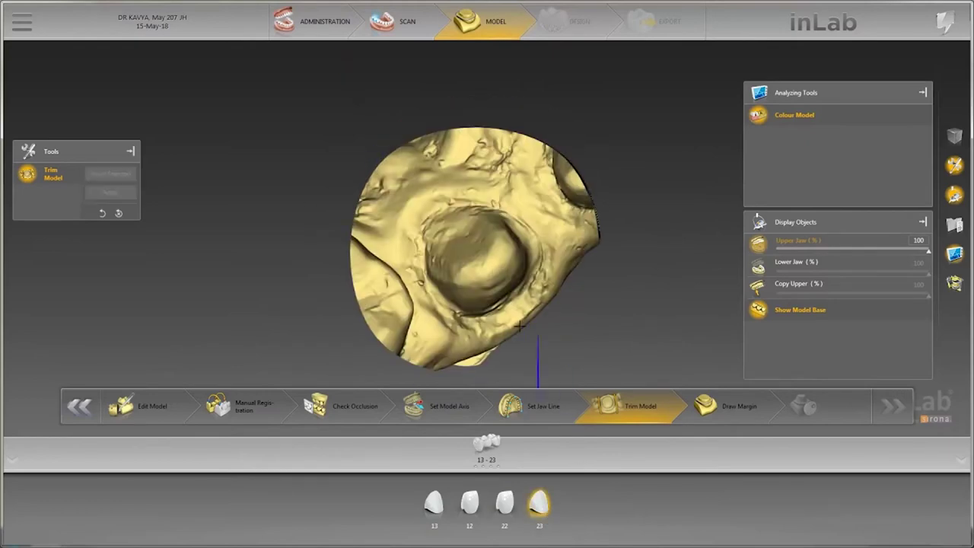
click(413, 385)
click(430, 328)
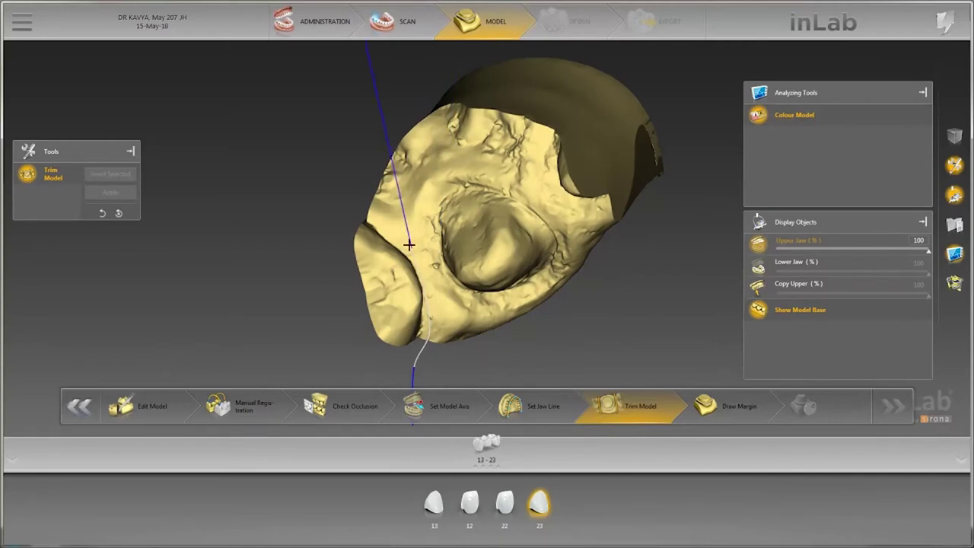
middle_drag(359, 206, 576, 211)
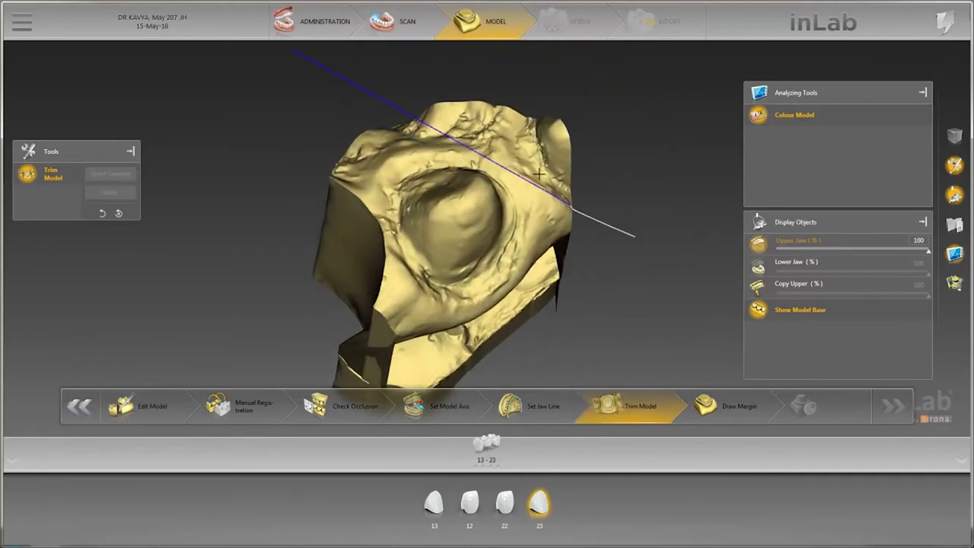
click(518, 116)
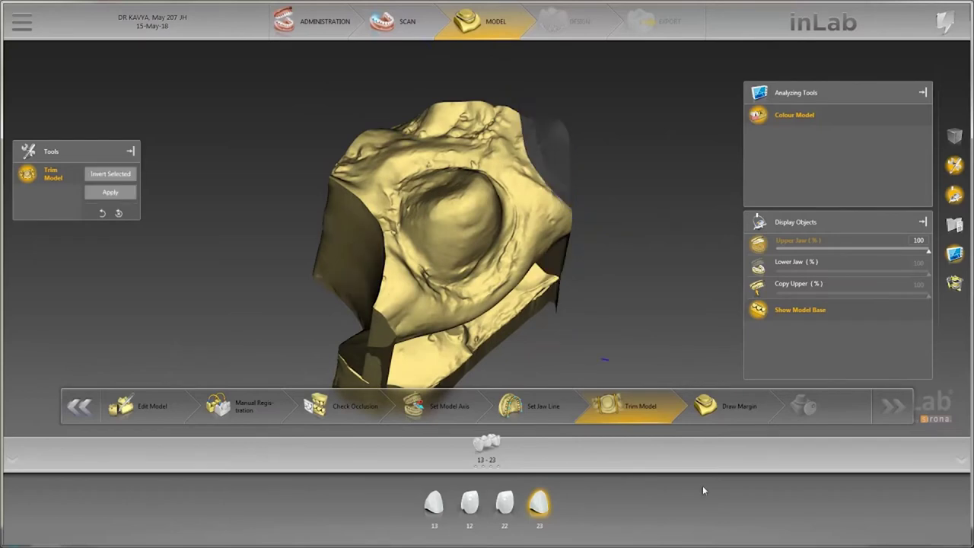
click(730, 406)
click(830, 323)
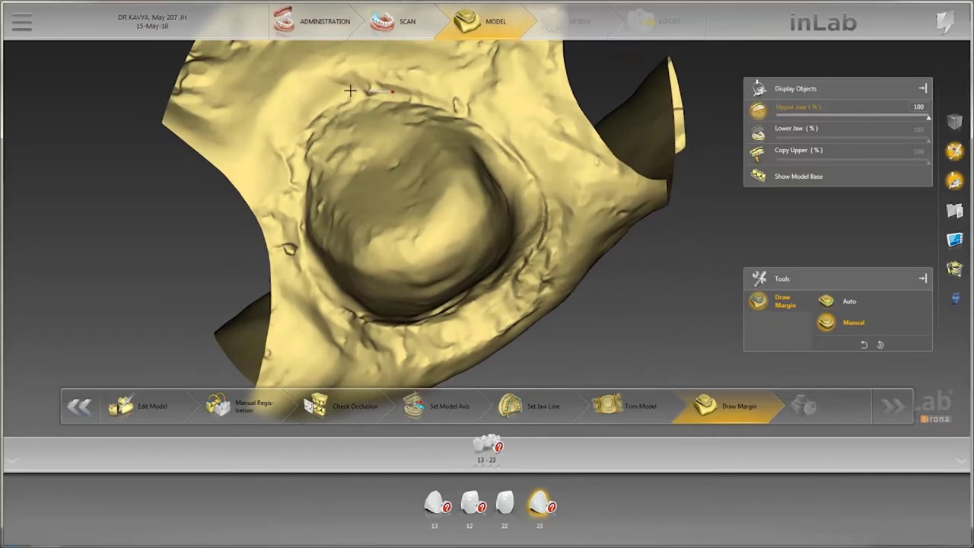
- Trace a six-point closed margin line around the tooth 23 preparation
click(307, 116)
click(287, 221)
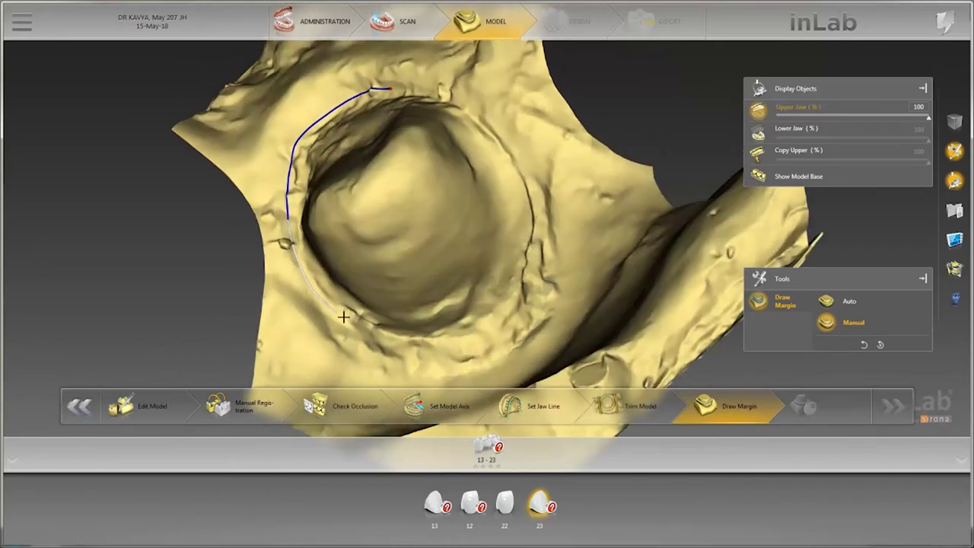
click(411, 344)
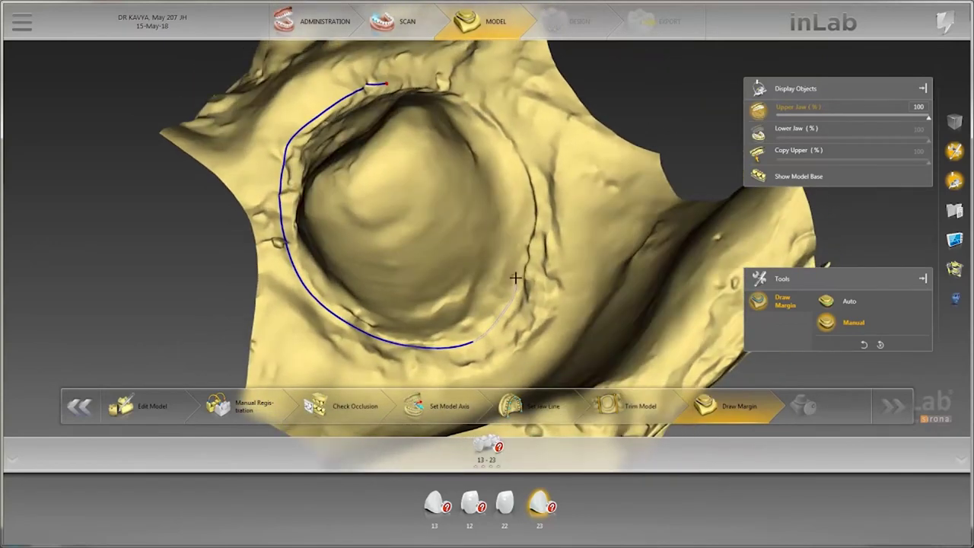
click(548, 204)
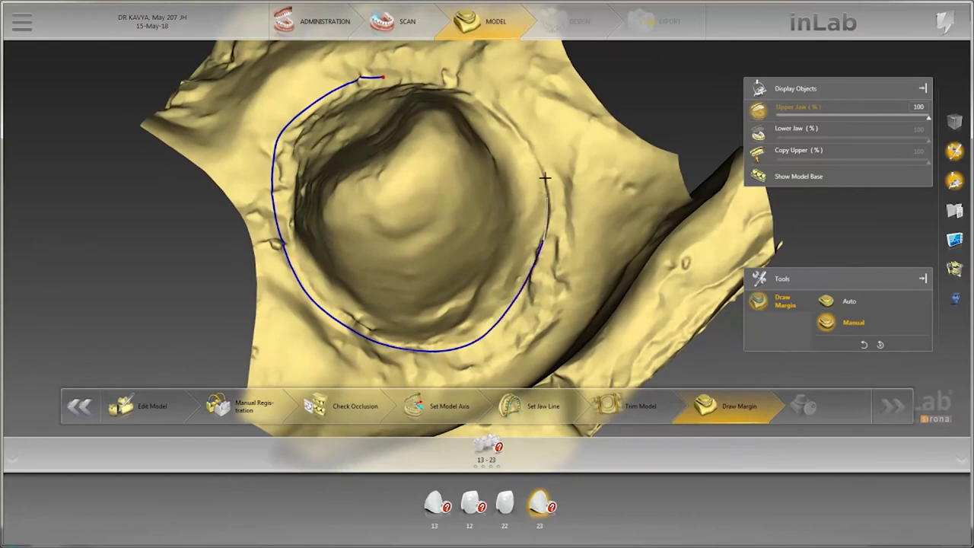
click(508, 116)
click(385, 78)
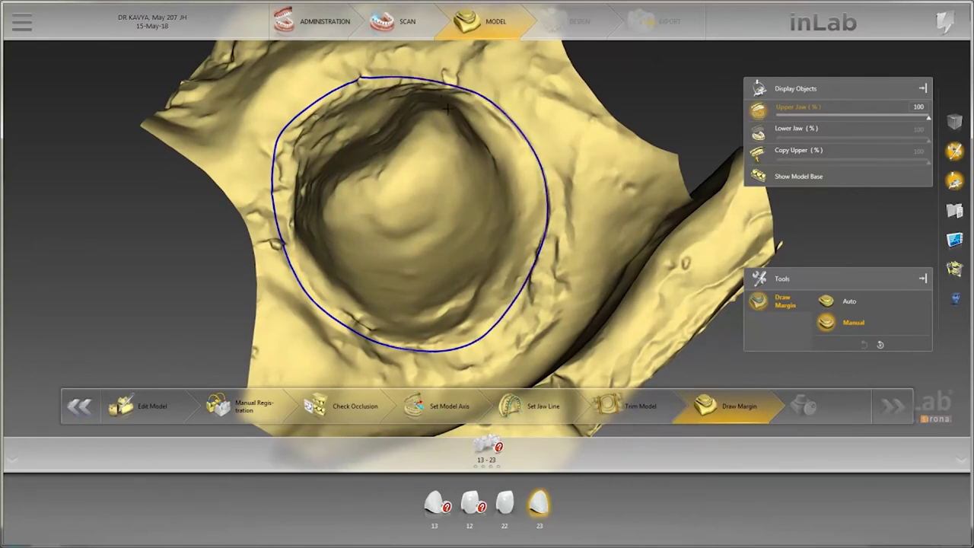
- Bring up the tooth 22 die with Auto margin detection
click(504, 504)
click(875, 363)
click(825, 300)
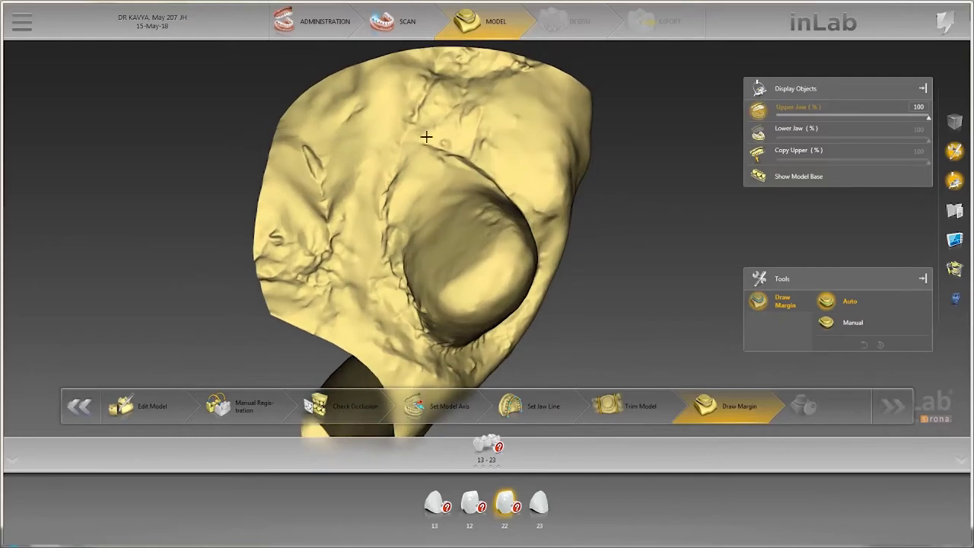
- Set a start point on tooth 22, switch to Manual, and trace the margin round until it closes
click(429, 138)
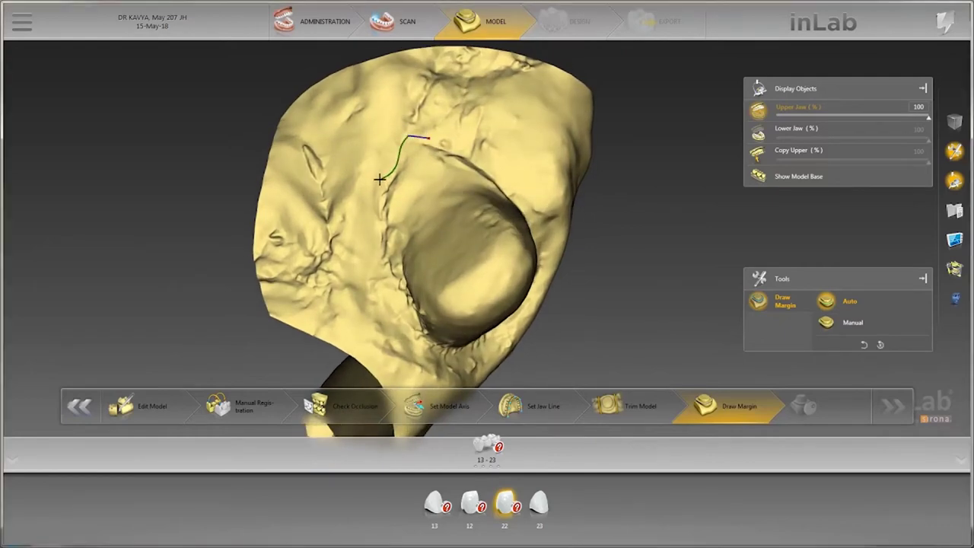
click(828, 322)
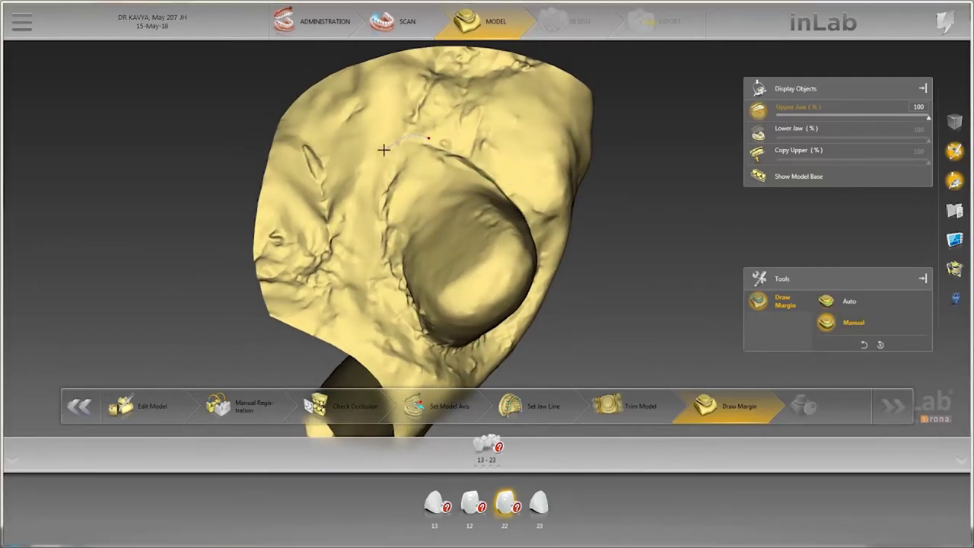
drag(371, 225, 380, 289)
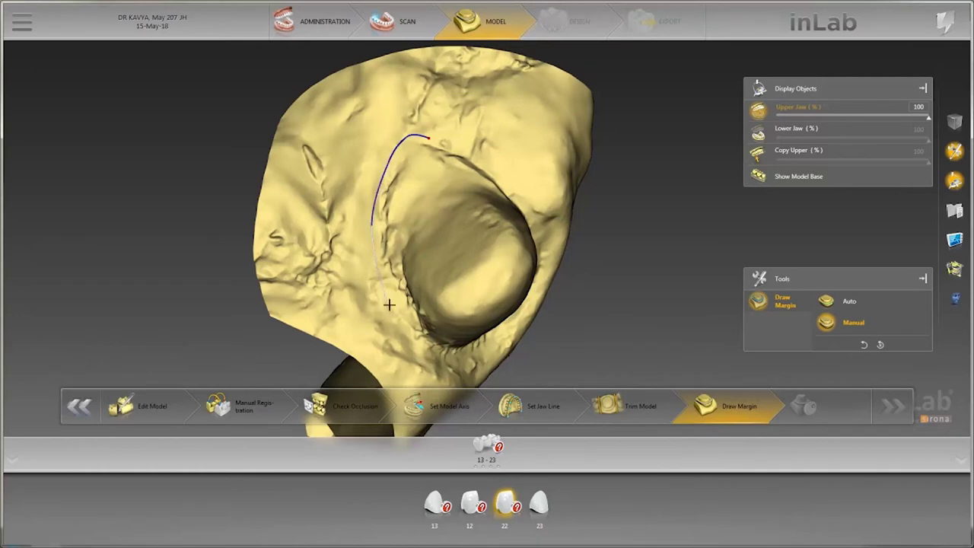
click(386, 300)
mouse_move(385, 301)
right_down()
mouse_move(441, 350)
mouse_move(489, 348)
right_up()
click(524, 332)
drag(538, 323, 552, 294)
click(539, 250)
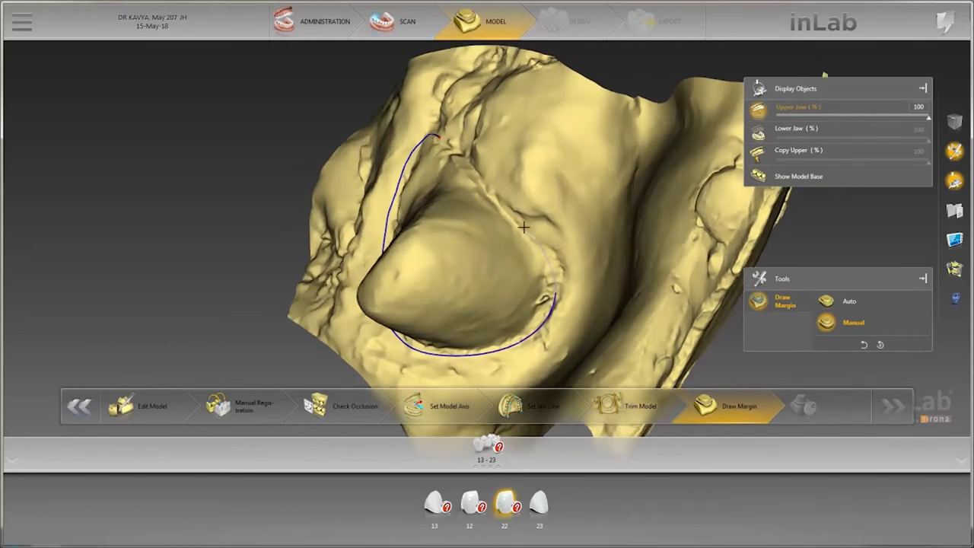
right_drag(538, 249, 503, 196)
click(491, 177)
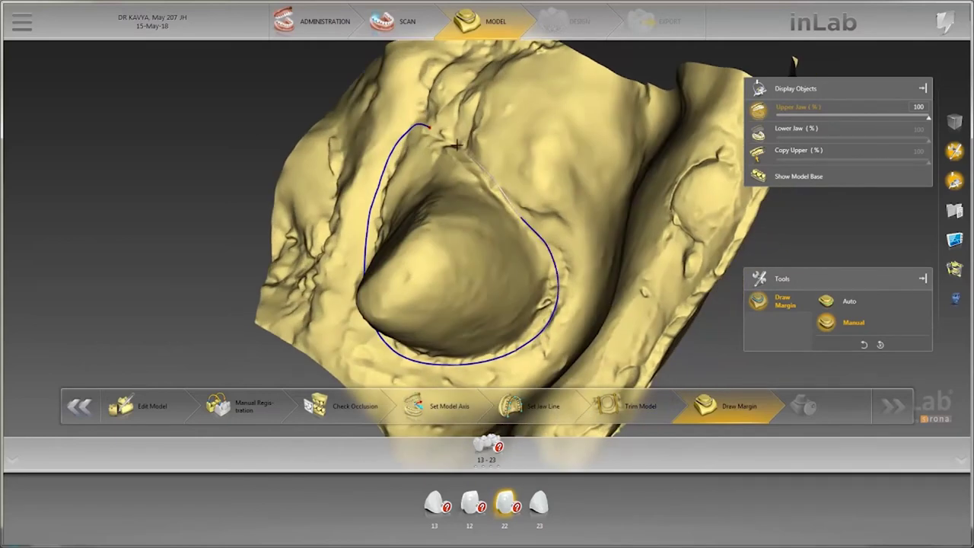
click(433, 131)
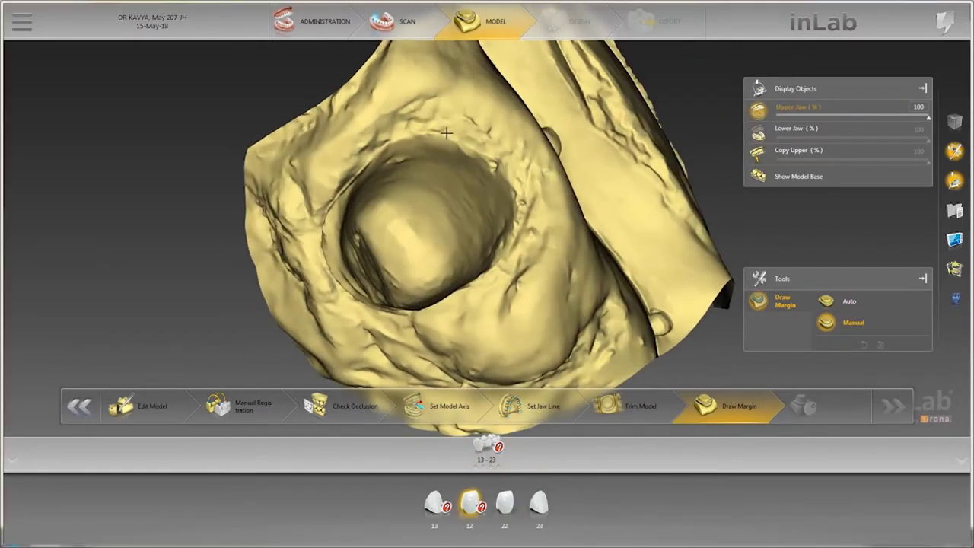
- Close a six-point margin loop around the tooth 12 preparation and bring up the tooth 13 die
click(409, 127)
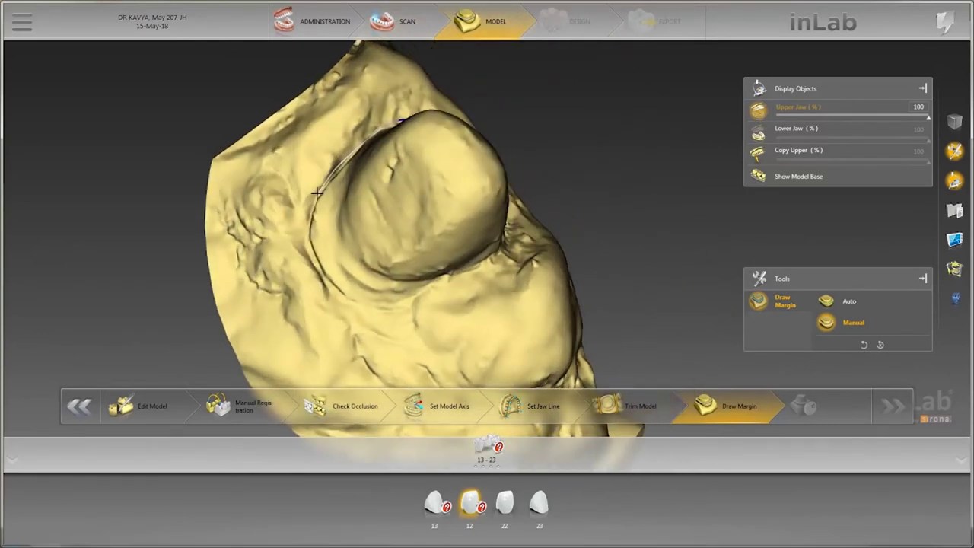
click(319, 182)
click(306, 222)
click(381, 310)
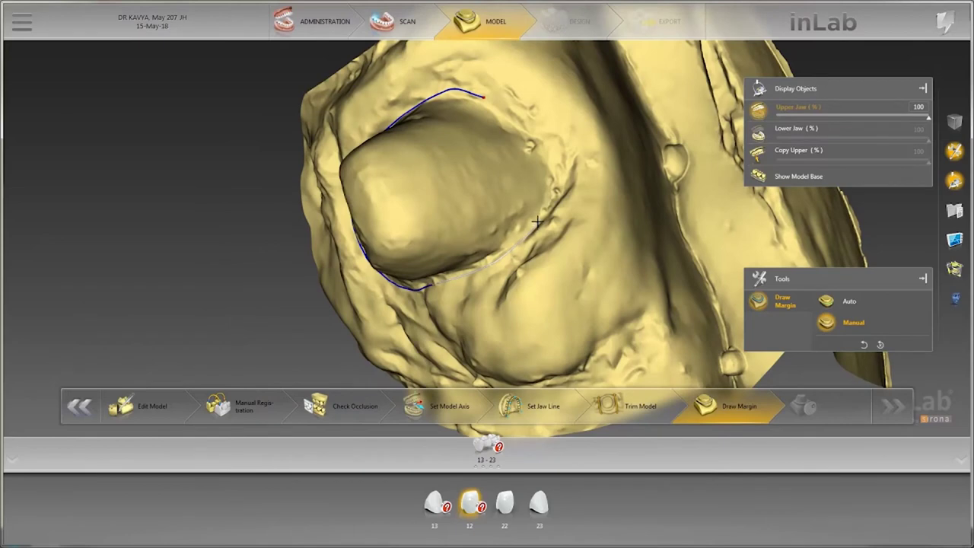
click(559, 186)
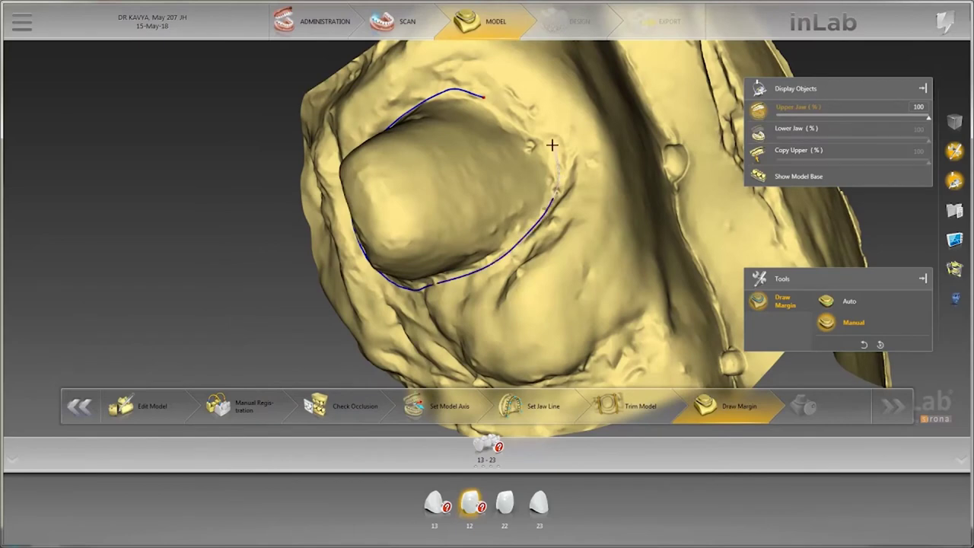
click(491, 100)
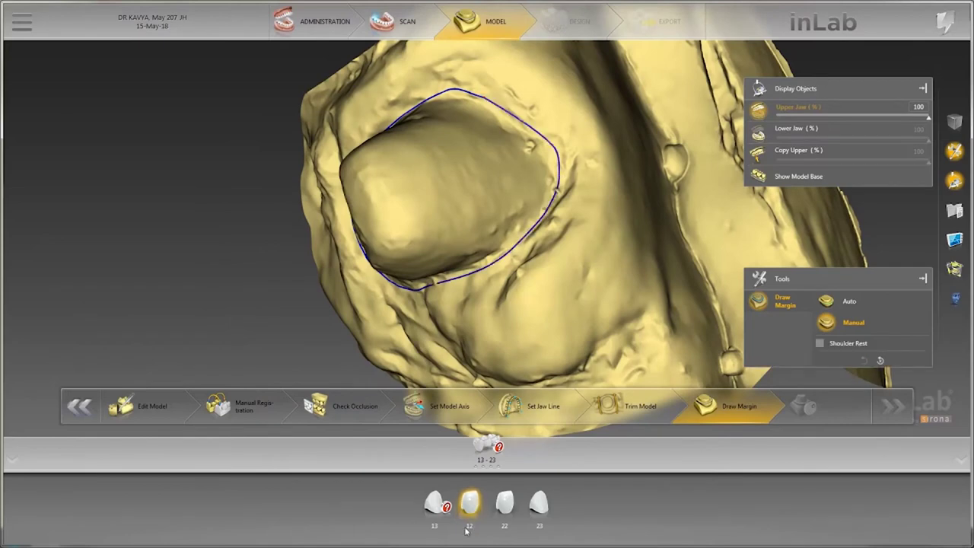
click(435, 503)
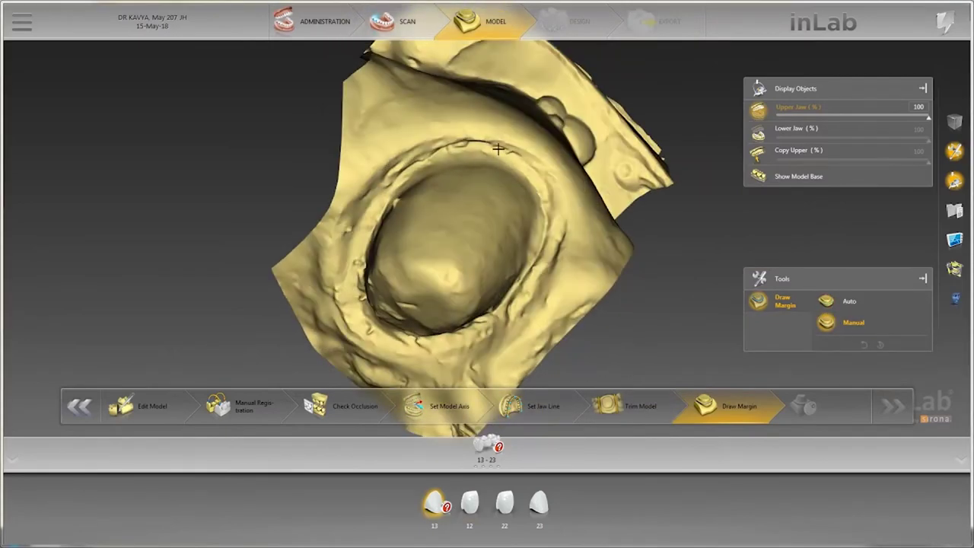
- Close the tooth 13 margin loop, redraw its upper stretch, and advance to Set Insertion Axis
click(488, 145)
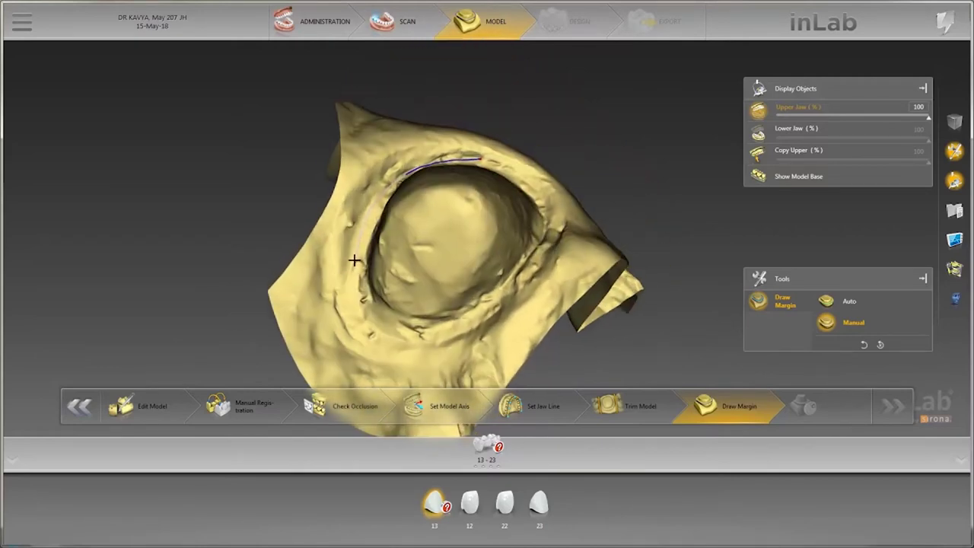
click(366, 335)
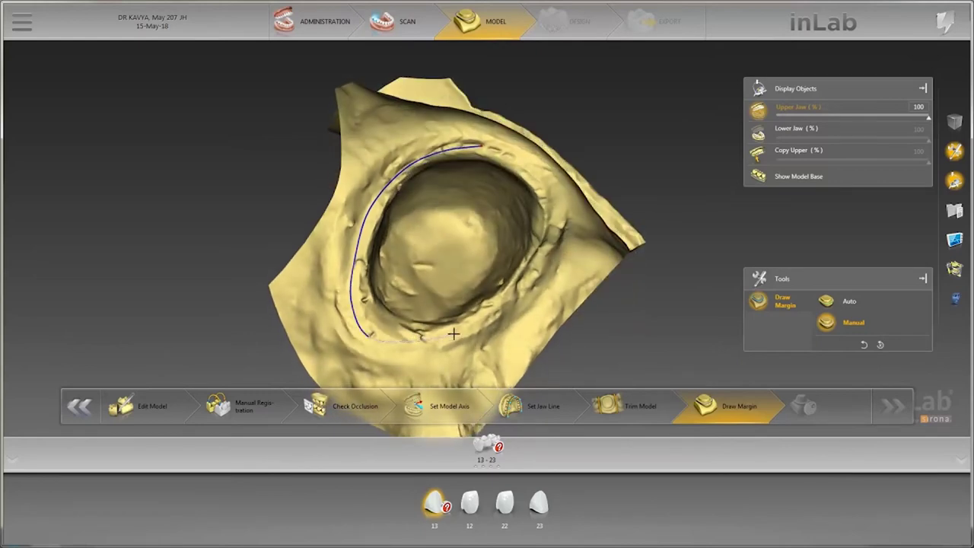
click(453, 333)
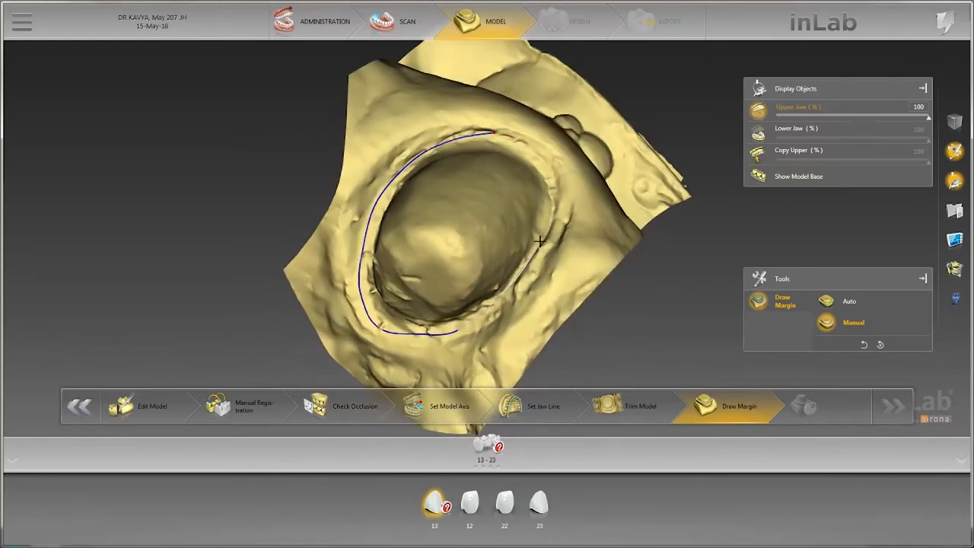
click(544, 236)
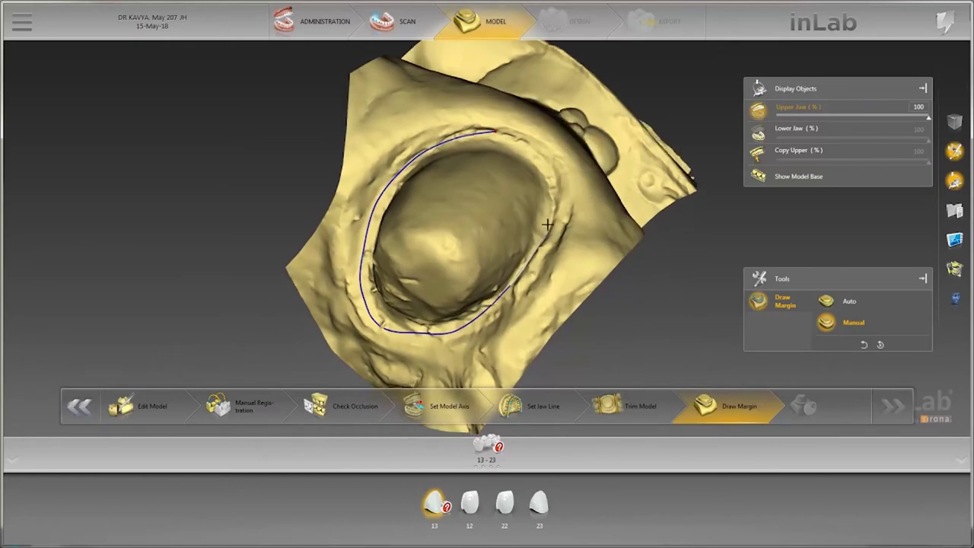
click(552, 178)
click(527, 147)
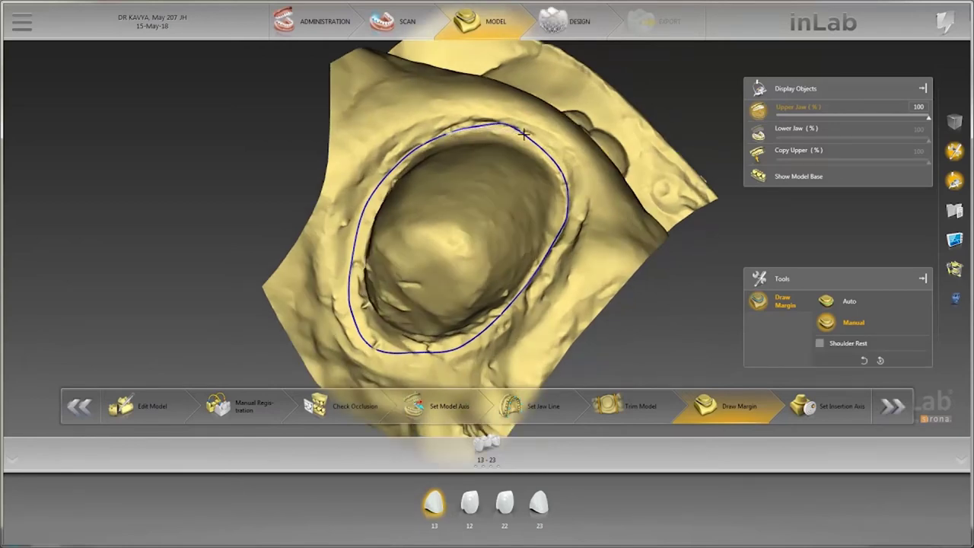
drag(523, 135, 550, 161)
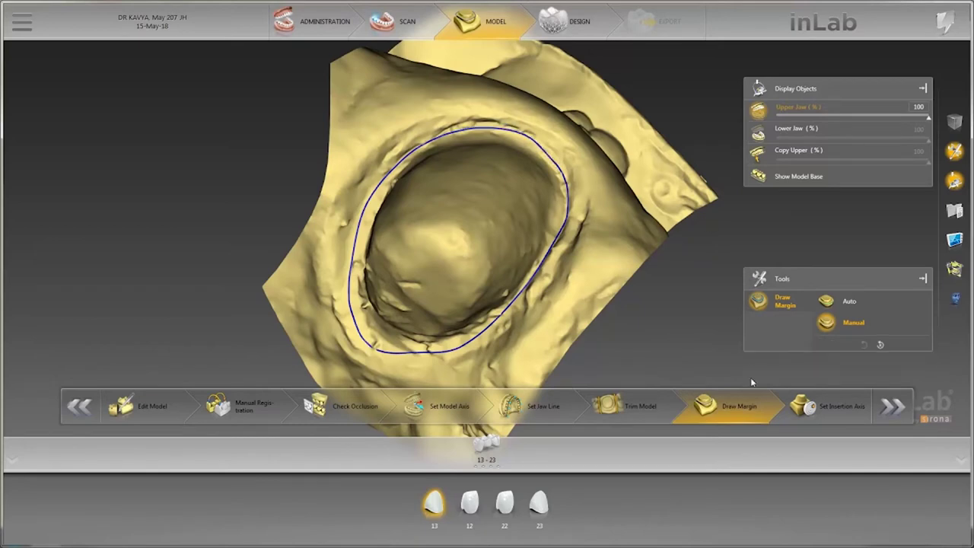
click(829, 405)
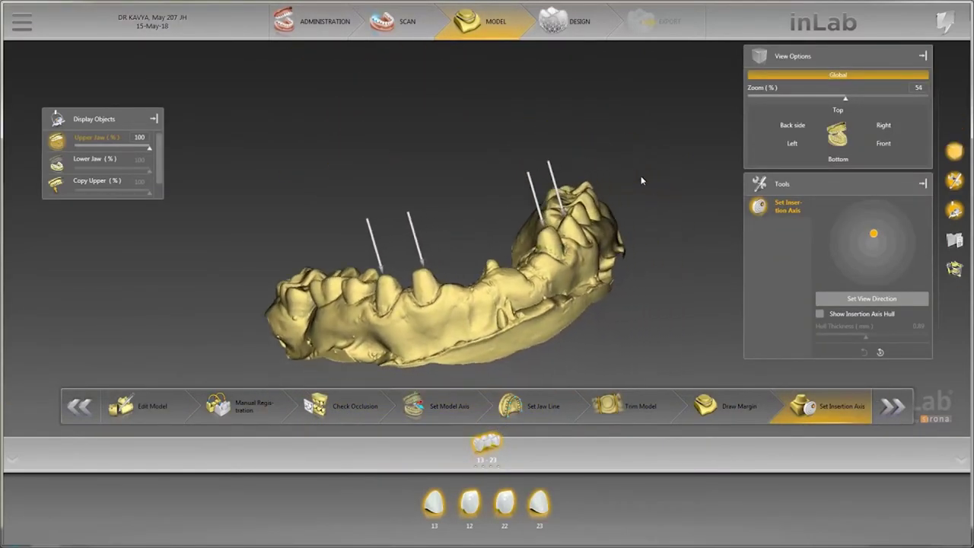
- Align the view with the insertion axis and lower tooth 13's radial spacer to 50 µm
click(871, 298)
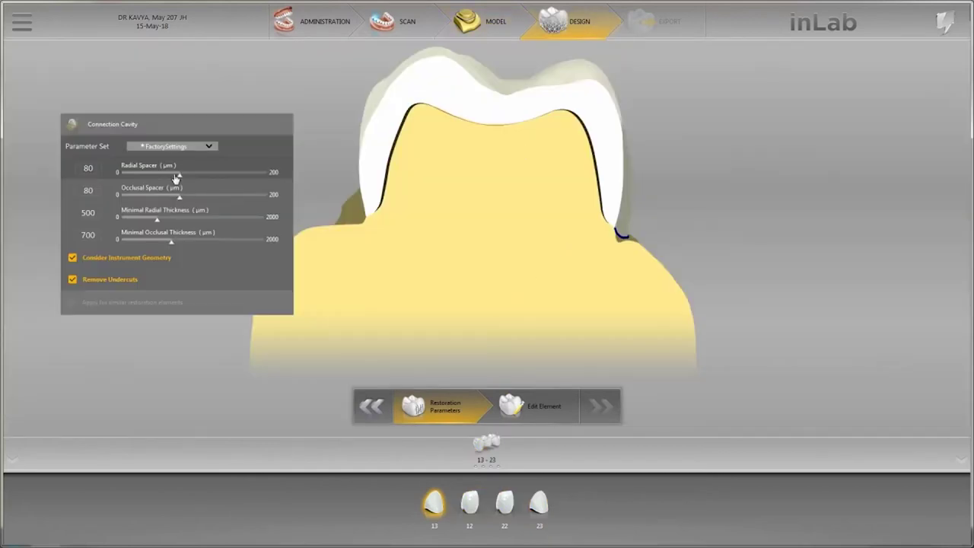
drag(176, 177, 157, 186)
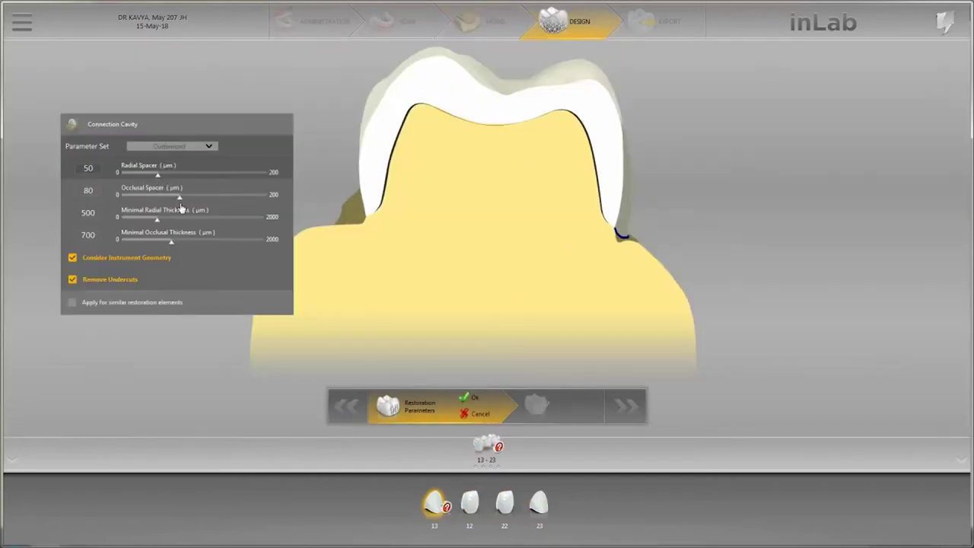
- Set a 30 µm occlusal spacer for all similar restorations, confirm, and generate the bridge proposal
click(144, 198)
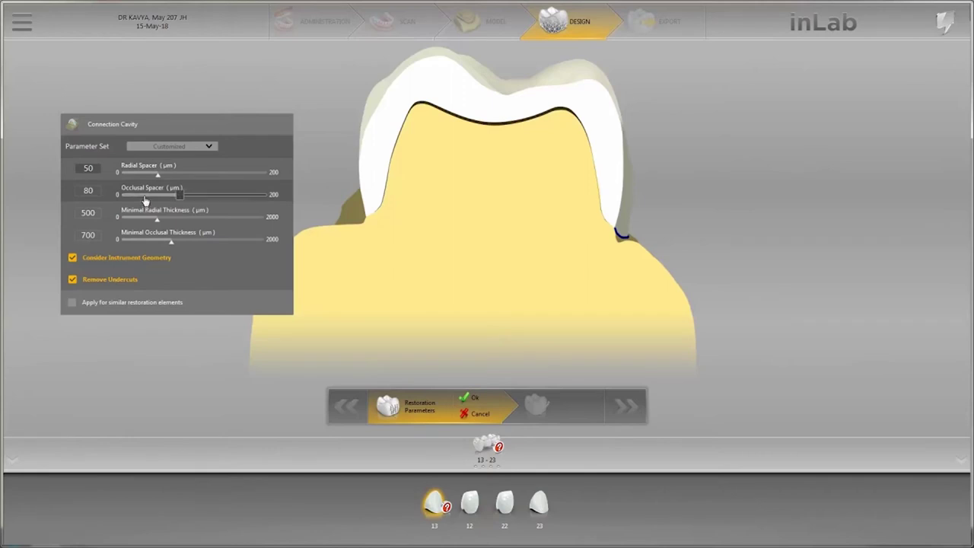
click(140, 302)
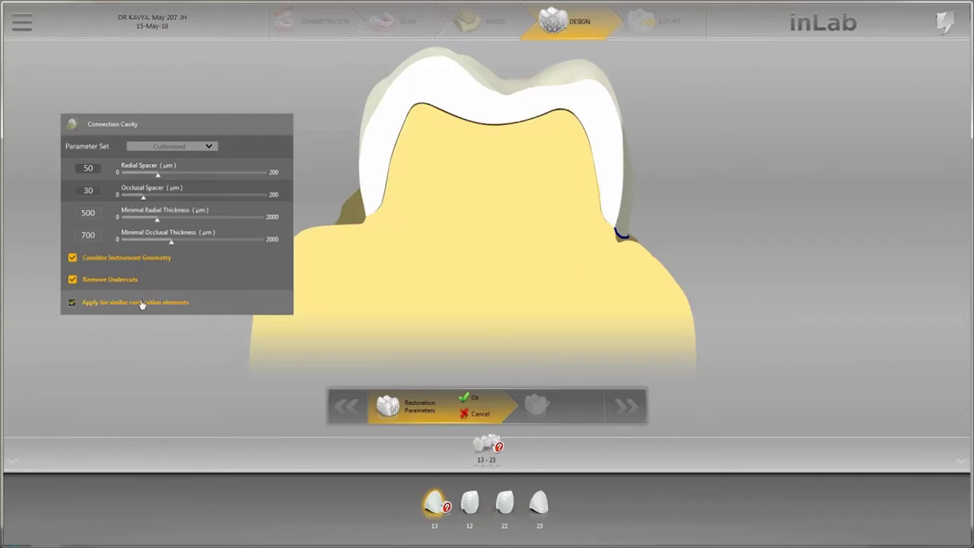
click(475, 399)
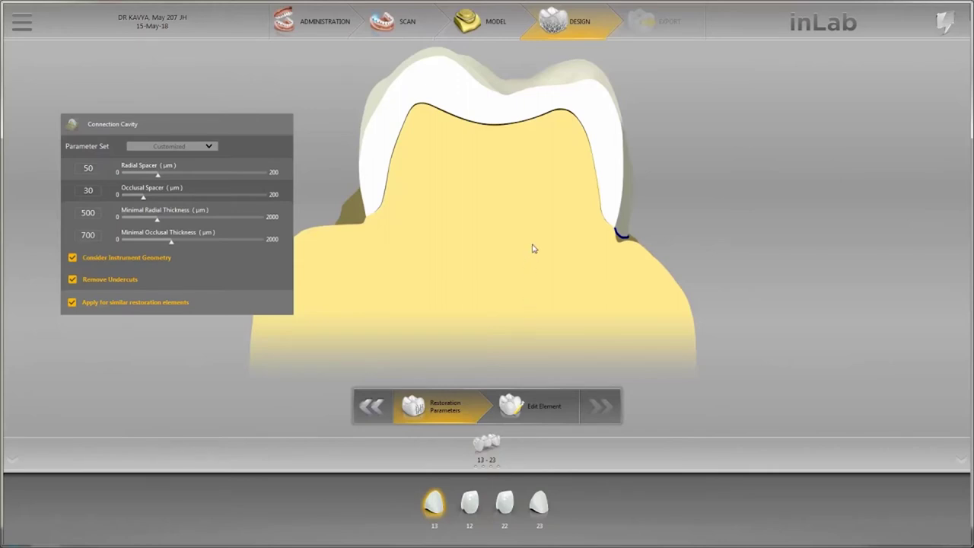
click(539, 407)
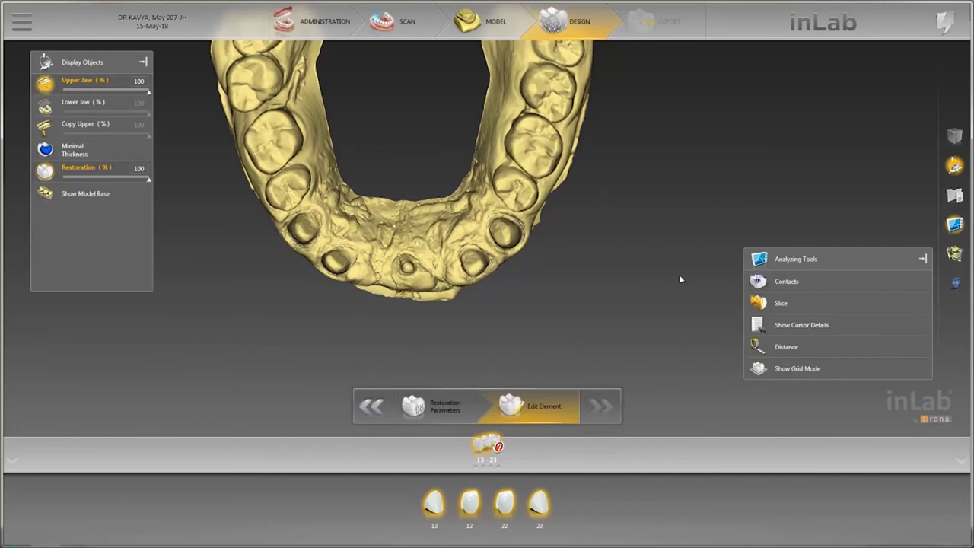
- Turn the 13–23 bridge proposal to a front view and hide the upper jaw
right_drag(680, 279, 514, 296)
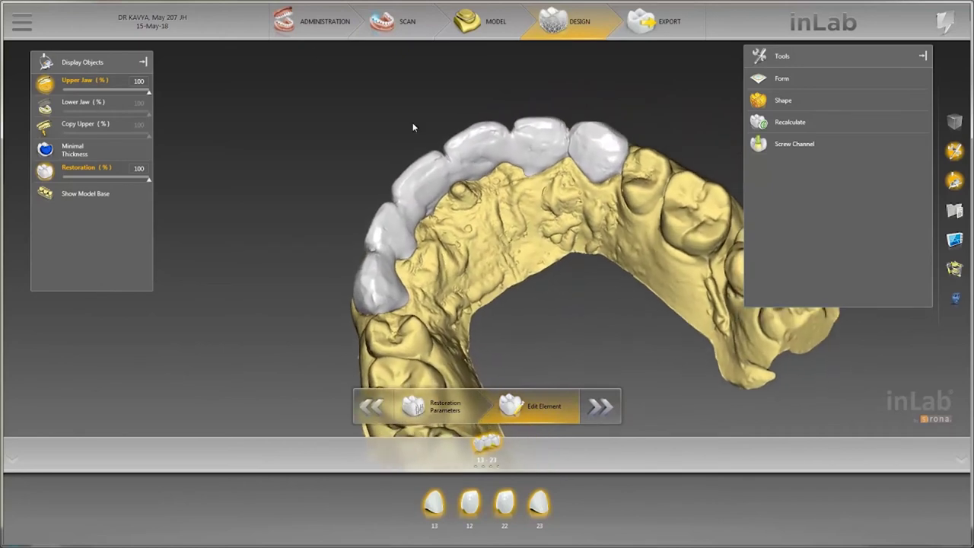
click(47, 85)
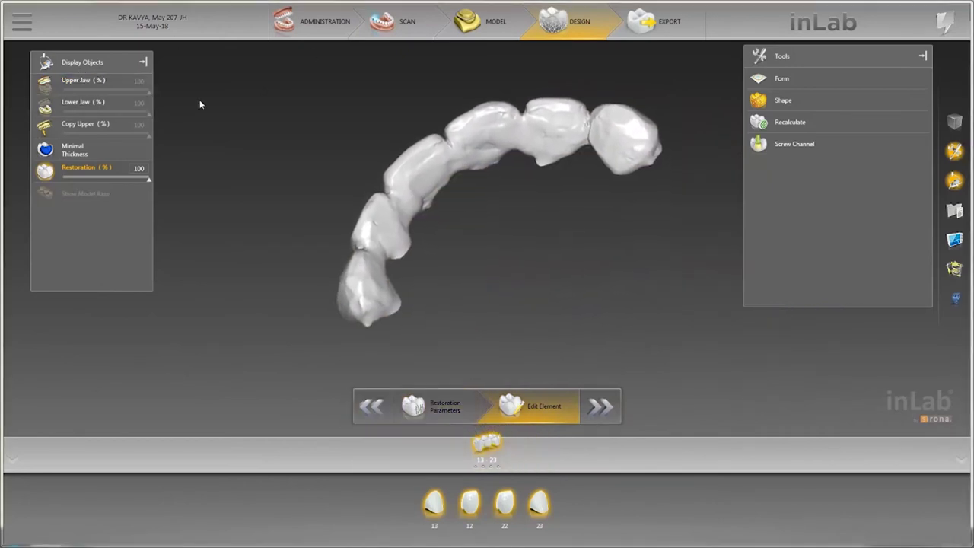
- Show the upper jaw, drop restoration opacity to 65% to check fit, then return it to 100%
click(47, 84)
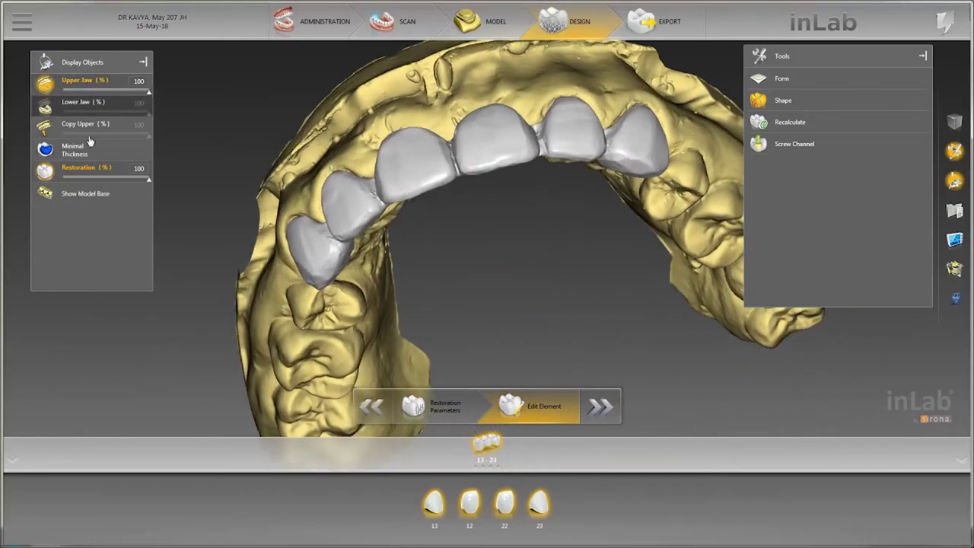
click(81, 178)
mouse_move(84, 181)
mouse_down()
mouse_move(137, 176)
mouse_move(111, 184)
mouse_up()
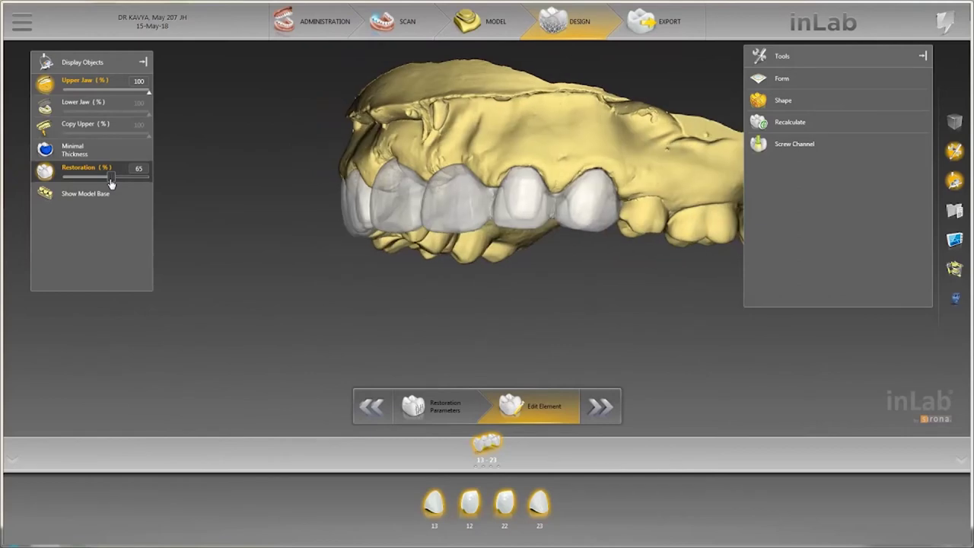
drag(111, 184, 149, 180)
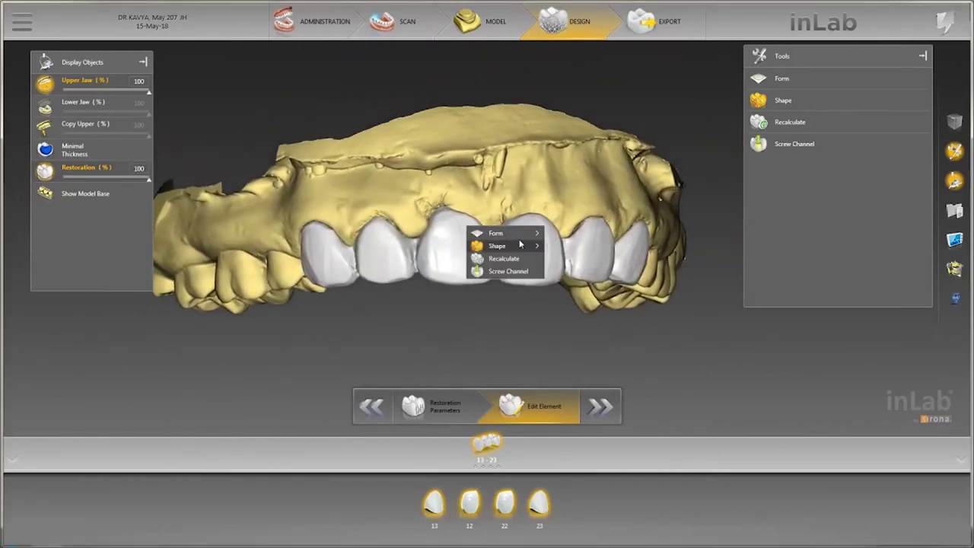
- Hide the upper jaw and smooth the left, central and right crowns and a connector with the 3.05 mm brush
click(54, 91)
ctrl+scroll(359, 253, up, 2)
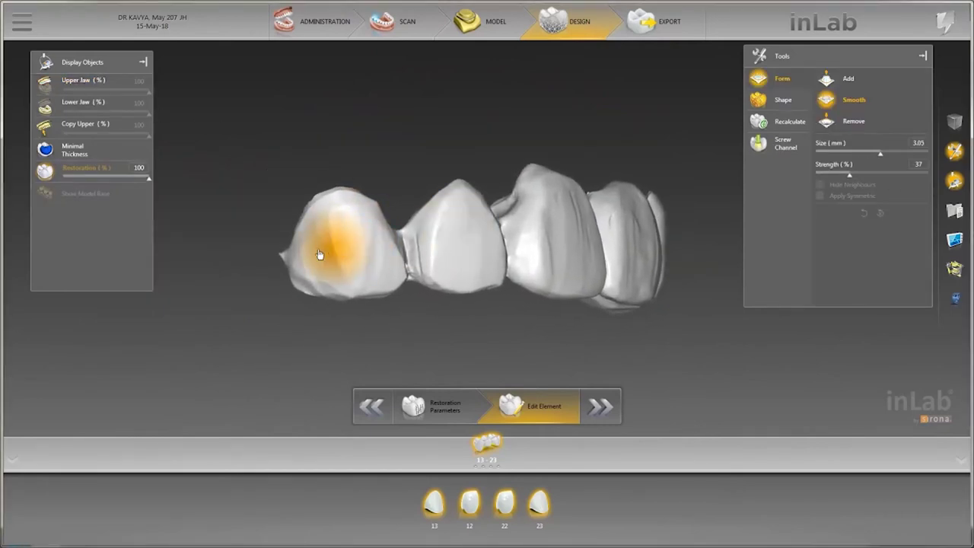
mouse_move(287, 261)
right_down()
mouse_move(540, 271)
mouse_move(515, 171)
mouse_move(495, 254)
mouse_move(480, 273)
mouse_move(408, 241)
mouse_move(376, 259)
mouse_move(409, 254)
mouse_move(404, 226)
mouse_move(442, 328)
mouse_move(449, 242)
right_up()
right_drag(431, 320, 454, 286)
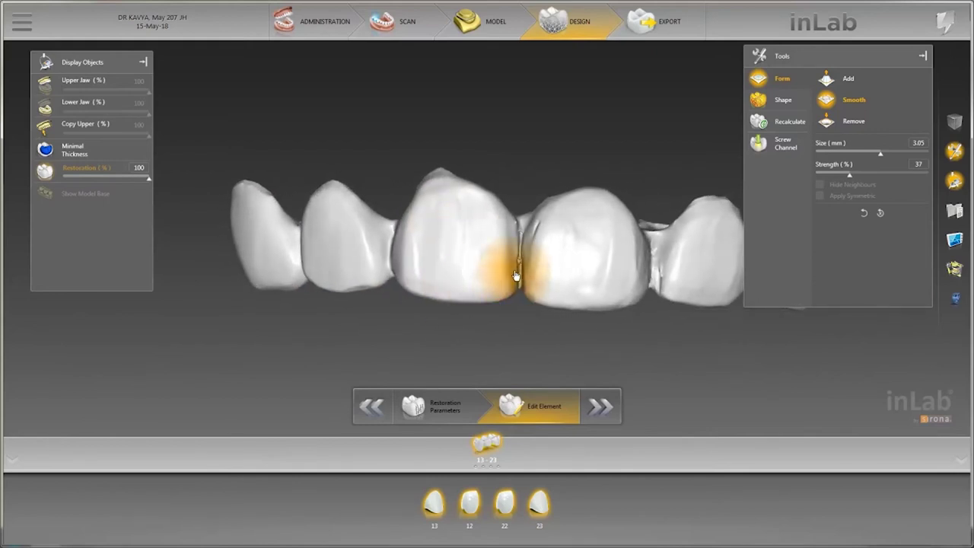
mouse_move(514, 305)
right_down()
mouse_move(553, 322)
mouse_move(567, 276)
right_up()
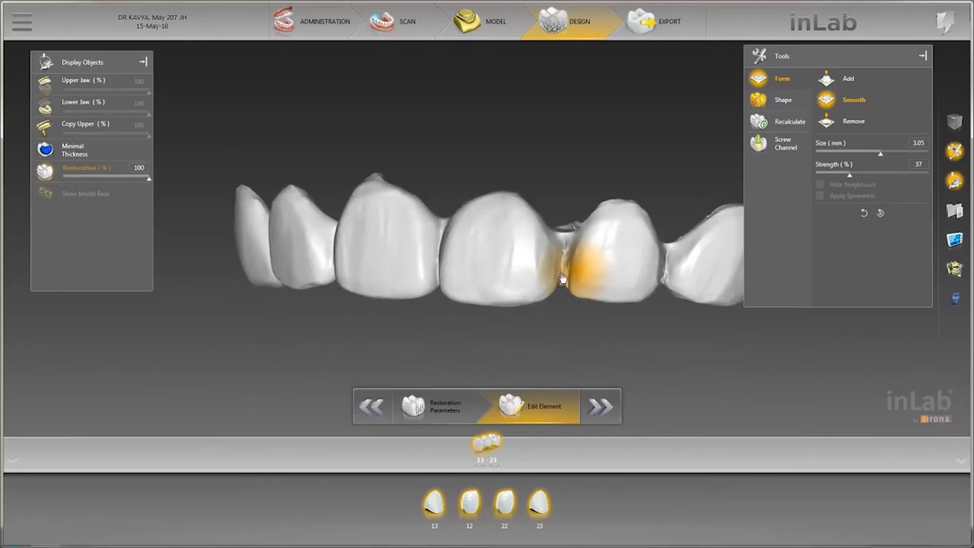
right_drag(567, 350, 601, 279)
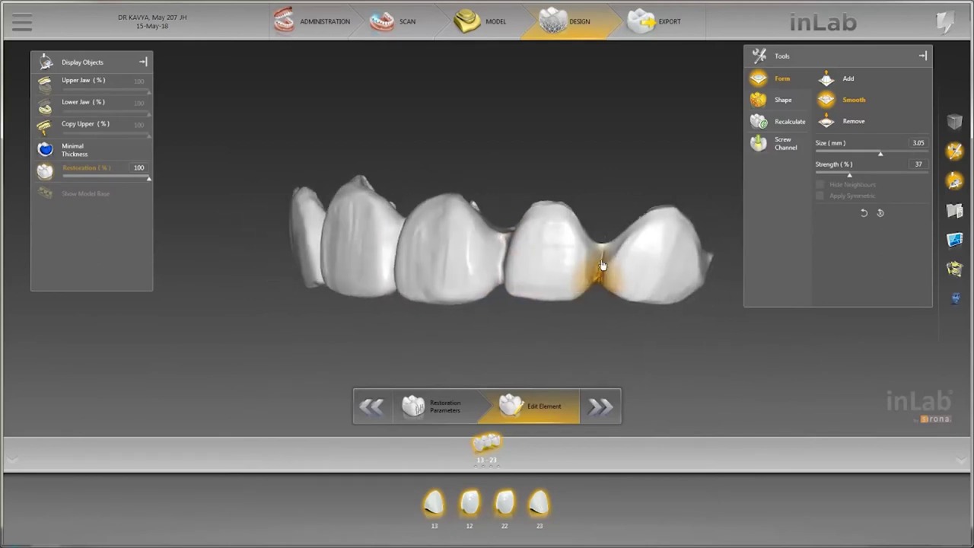
- Smooth the left end crown and the inner arch connectors, then show the upper jaw again
mouse_move(542, 298)
right_down()
mouse_move(548, 272)
mouse_move(588, 352)
right_up()
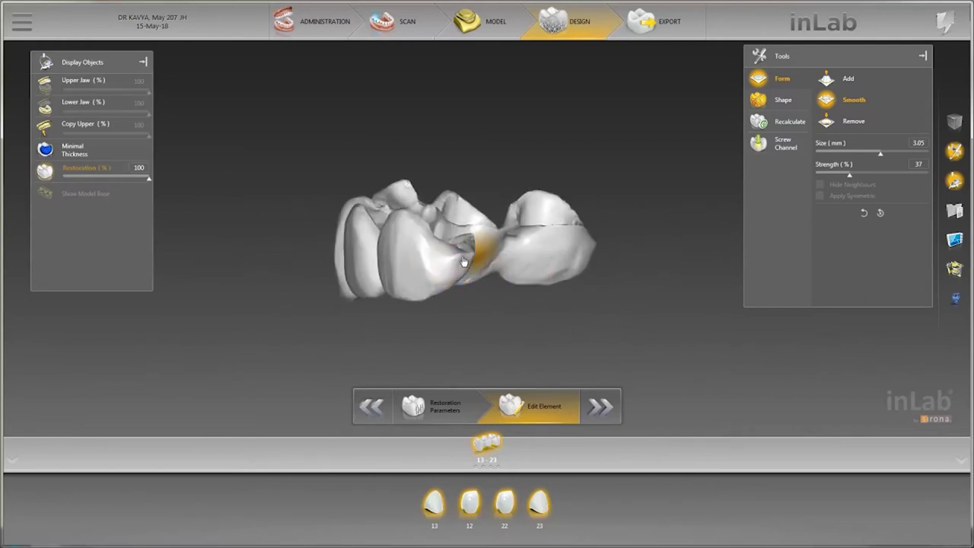
right_drag(567, 284, 366, 279)
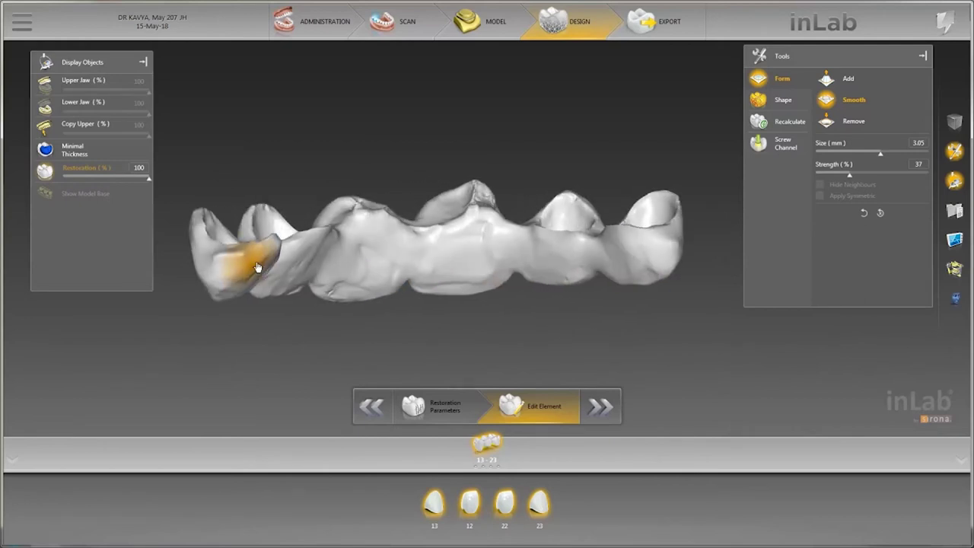
scroll(257, 268, up, 3)
mouse_move(279, 266)
right_down()
mouse_move(252, 280)
mouse_move(246, 331)
mouse_move(228, 293)
mouse_move(375, 340)
mouse_move(357, 352)
right_up()
mouse_move(464, 326)
right_down()
mouse_move(523, 343)
mouse_move(483, 312)
mouse_move(465, 255)
mouse_move(581, 311)
mouse_move(555, 308)
mouse_move(615, 283)
mouse_move(583, 311)
mouse_move(624, 294)
mouse_move(645, 337)
mouse_move(715, 355)
mouse_move(700, 327)
mouse_move(566, 337)
mouse_move(522, 276)
mouse_move(402, 218)
mouse_move(354, 219)
right_up()
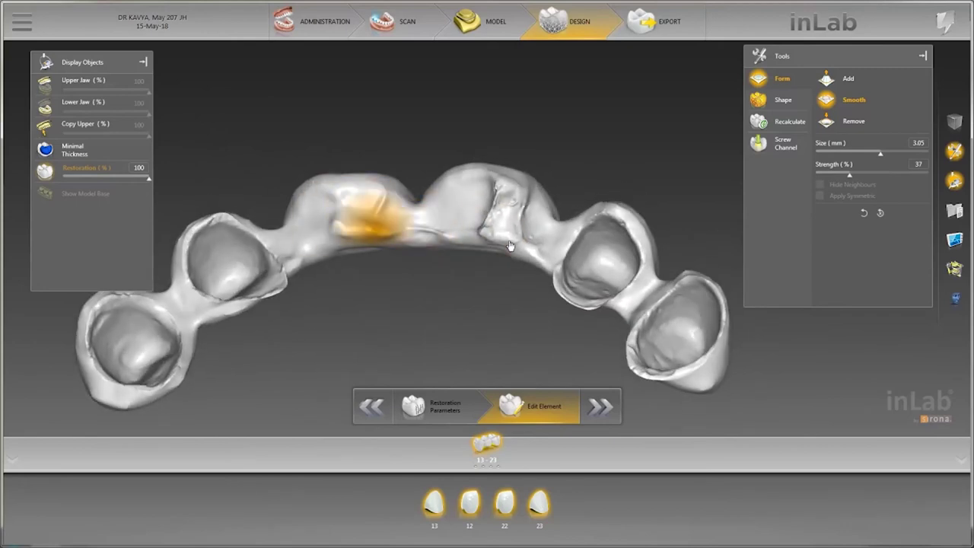
mouse_move(359, 218)
right_down()
mouse_move(311, 289)
mouse_move(327, 323)
mouse_move(396, 274)
mouse_move(407, 343)
mouse_move(520, 354)
mouse_move(587, 322)
mouse_move(674, 370)
mouse_move(659, 332)
mouse_move(685, 373)
mouse_move(697, 341)
mouse_move(293, 327)
mouse_move(343, 305)
mouse_move(423, 305)
mouse_move(461, 376)
mouse_move(555, 398)
mouse_move(542, 340)
mouse_move(498, 298)
right_up()
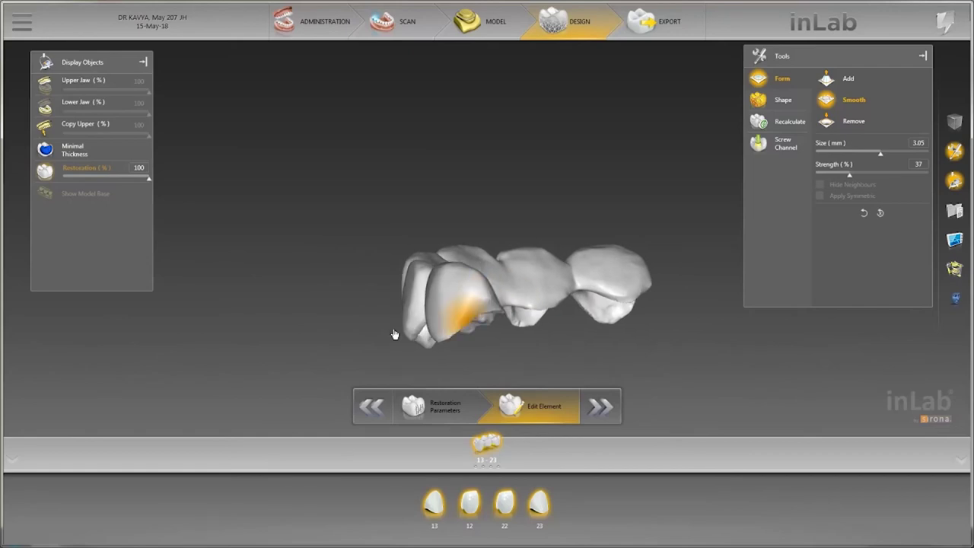
right_drag(431, 333, 248, 202)
click(44, 82)
- Reshape the front crowns with Shape > Individual 2-Direction, then bring up the Analyzing Tools
right_drag(383, 141, 339, 158)
right_click(340, 159)
mouse_move(778, 100)
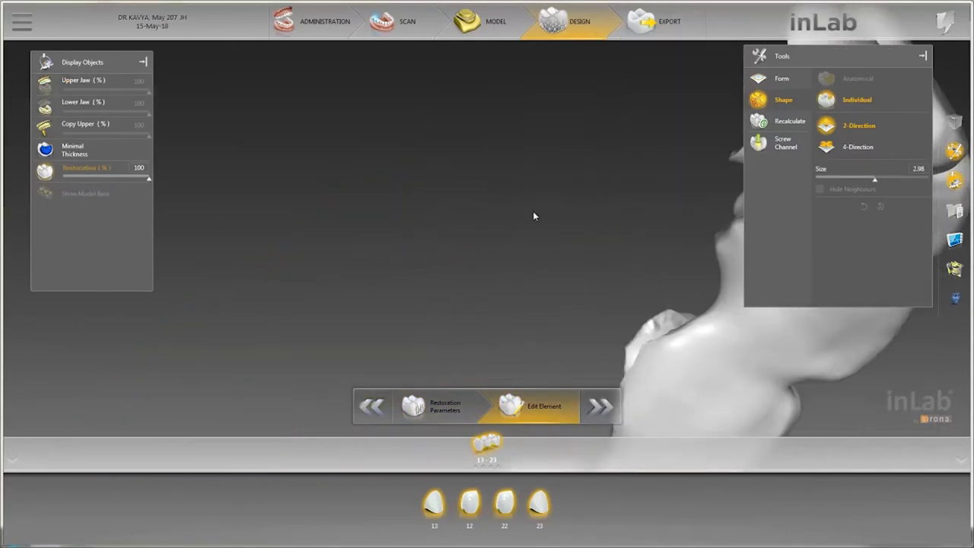
middle_drag(586, 237, 312, 231)
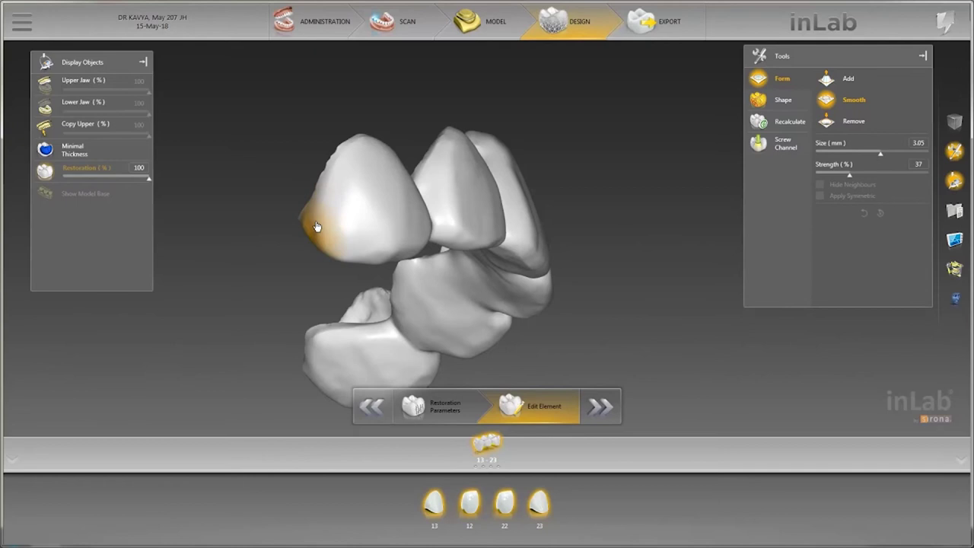
mouse_move(331, 216)
right_down()
mouse_move(387, 210)
mouse_move(386, 227)
mouse_move(321, 144)
right_up()
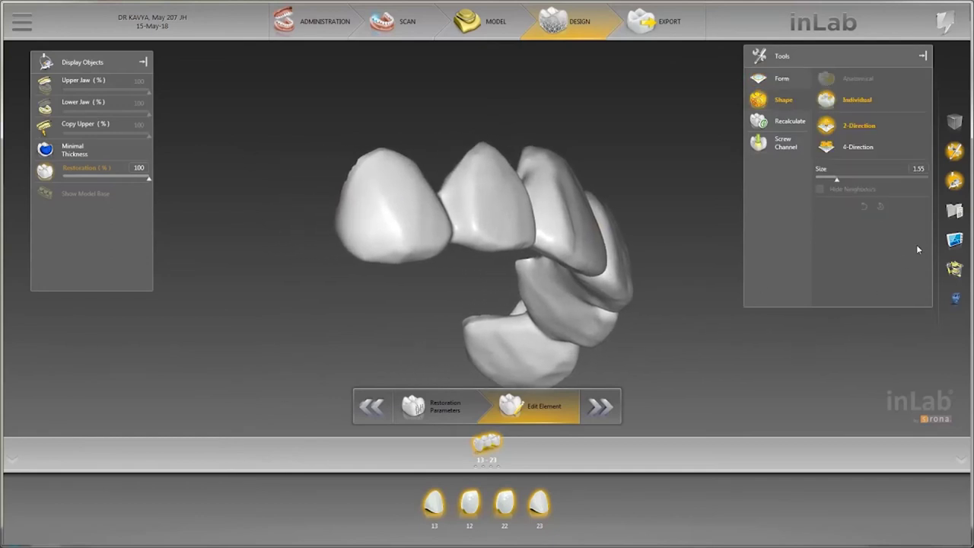
click(954, 240)
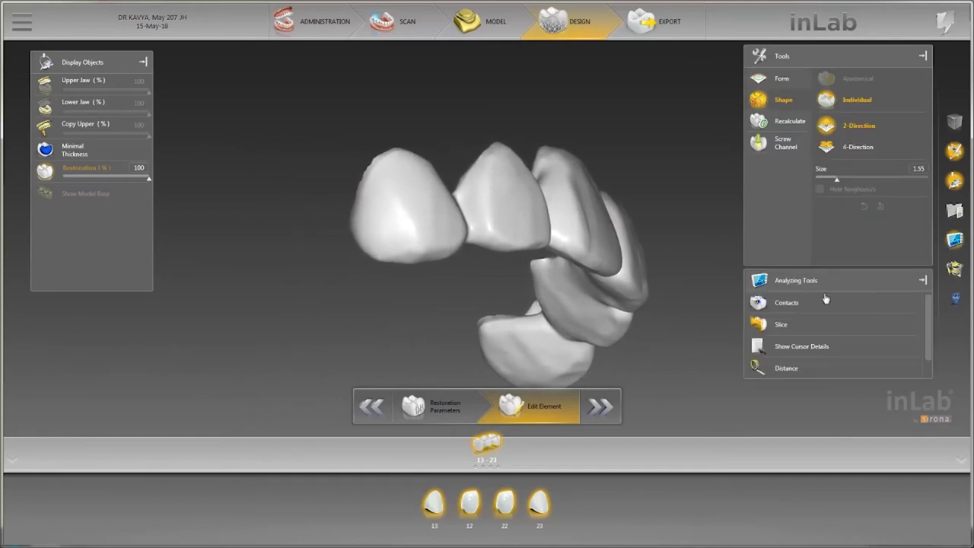
- Turn on contact checking, reshape the left crown at brush size 3.45, and show the upper jaw
click(776, 303)
drag(389, 248, 373, 211)
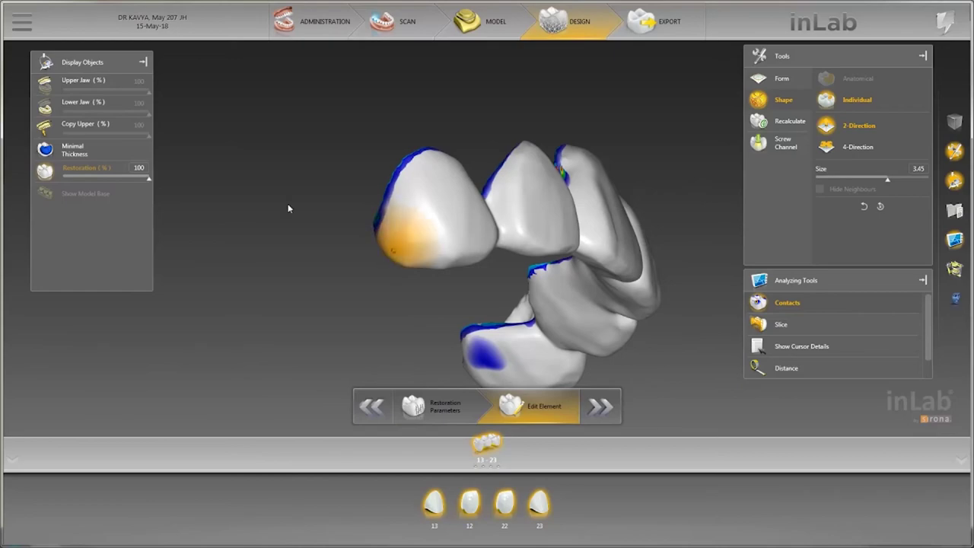
click(84, 80)
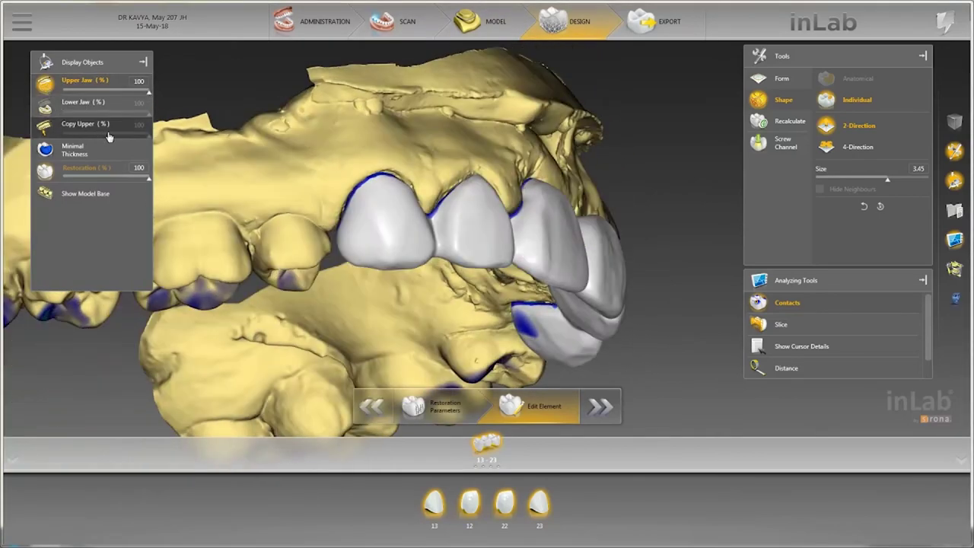
- Orbit around the end crown to inspect its margins against the neighbouring tooth
scroll(435, 302, up, 5)
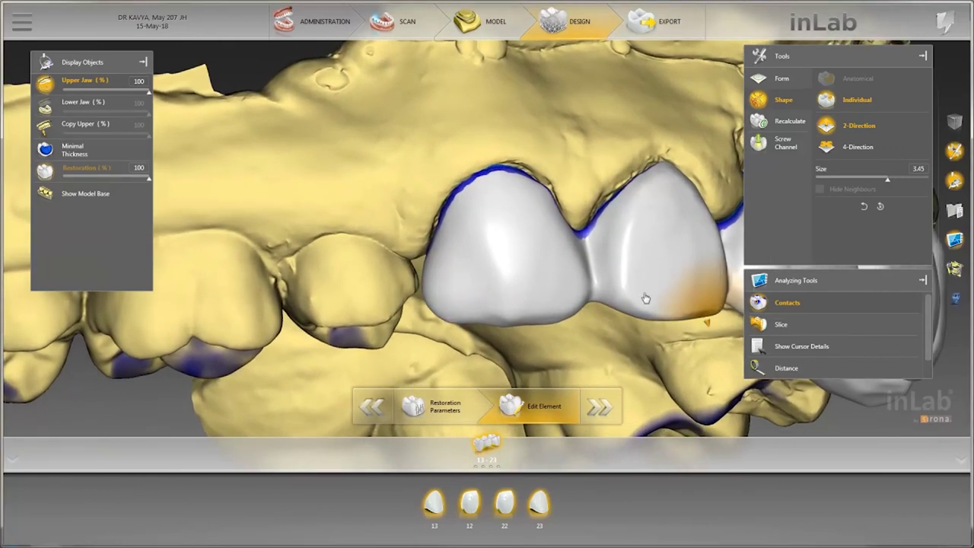
middle_drag(643, 297, 497, 287)
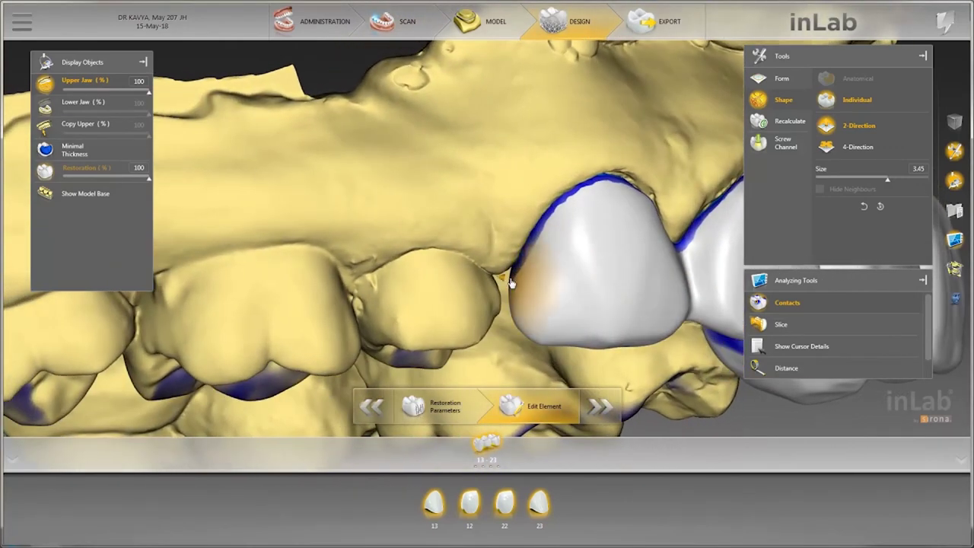
mouse_move(501, 289)
middle_down()
mouse_move(498, 322)
mouse_move(449, 304)
mouse_move(467, 294)
mouse_move(458, 325)
middle_up()
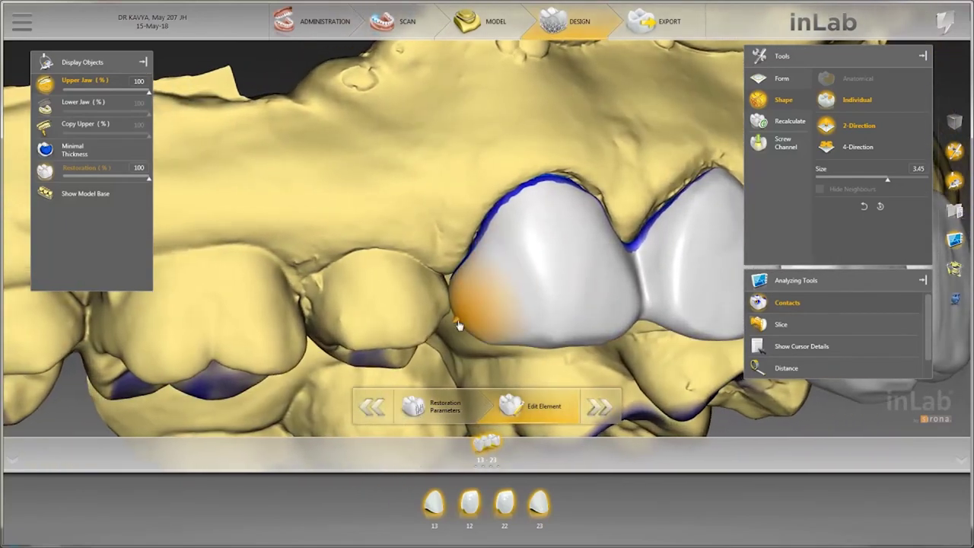
mouse_move(472, 338)
middle_down()
mouse_move(446, 206)
mouse_move(467, 183)
mouse_move(479, 195)
mouse_move(447, 239)
middle_up()
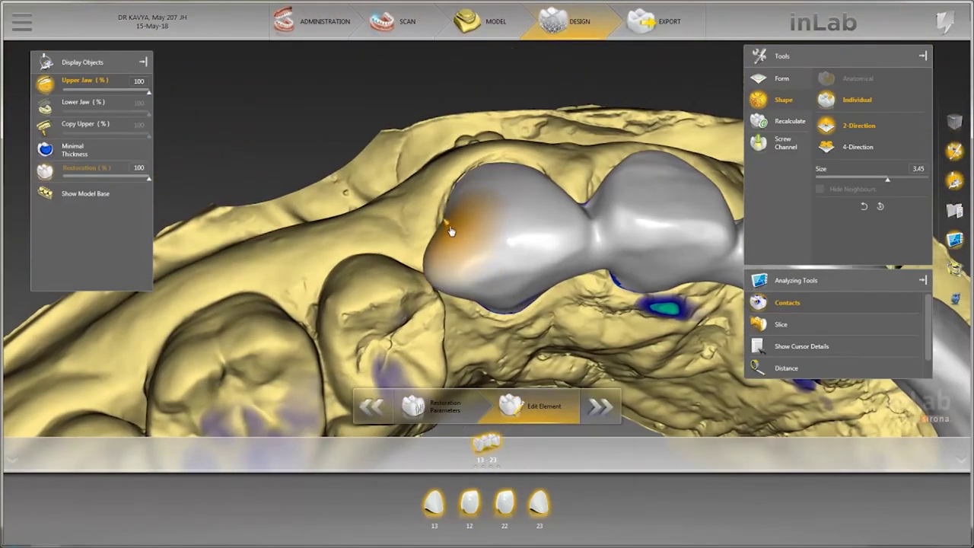
middle_drag(449, 231, 424, 299)
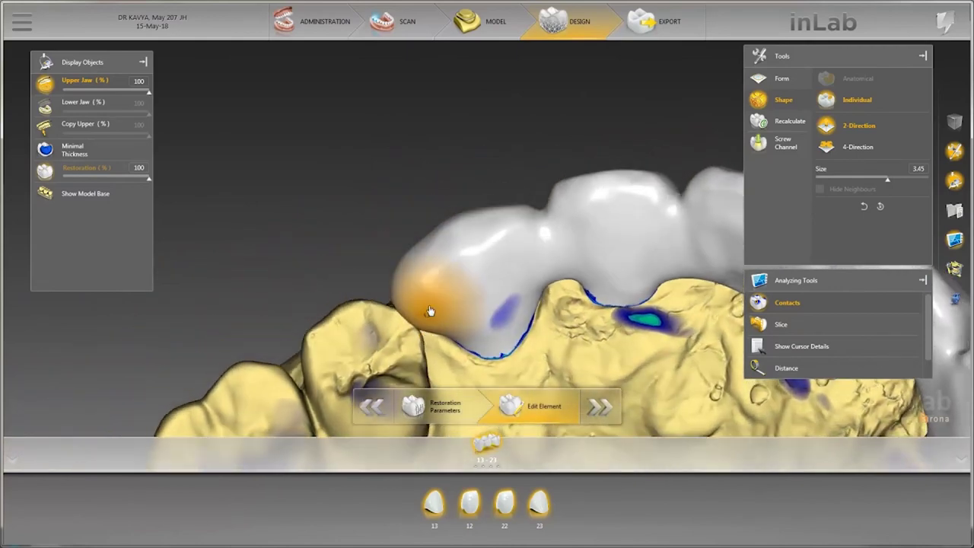
mouse_move(426, 308)
middle_down()
mouse_move(392, 233)
mouse_move(82, 97)
middle_up()
- Hide the upper jaw and turn the bare bridge to examine its end crown
click(76, 80)
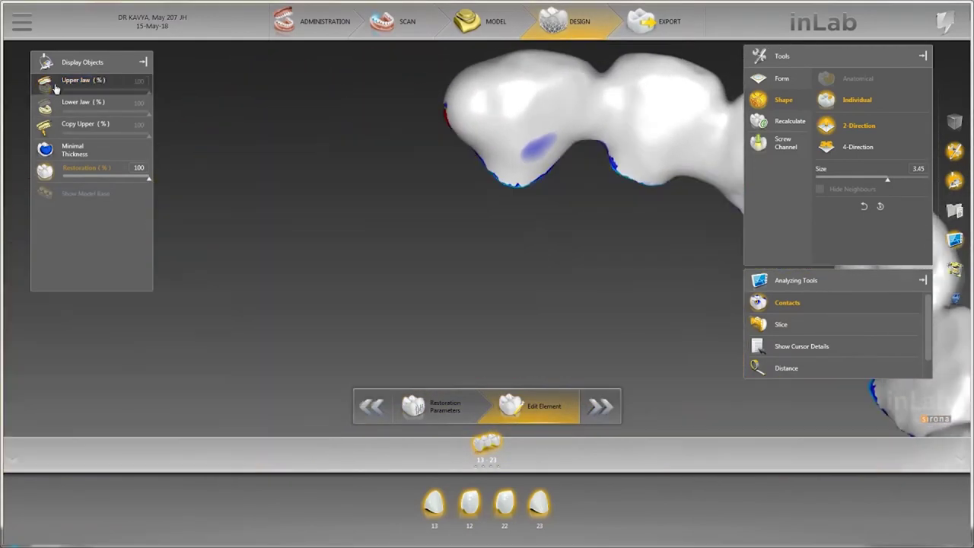
middle_drag(175, 113, 389, 214)
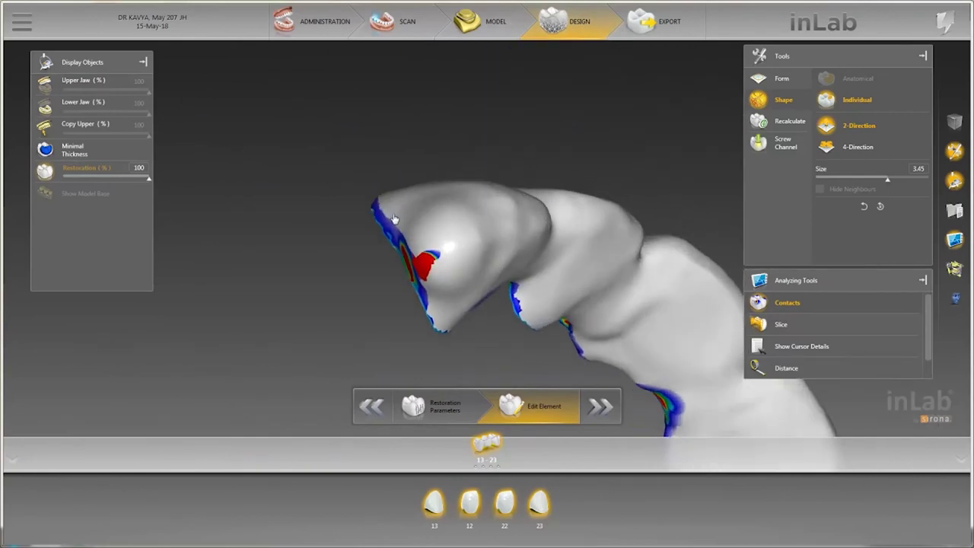
mouse_move(394, 227)
middle_down()
mouse_move(391, 264)
mouse_move(360, 273)
middle_up()
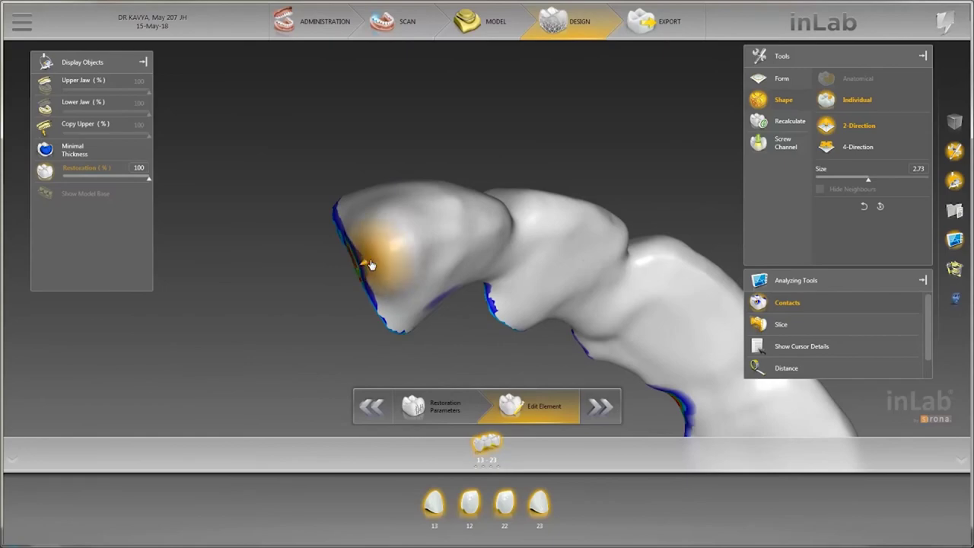
- With the jaw shown, refine the end crown's gum edge at brush size 2.17, then hide the jaw
click(48, 86)
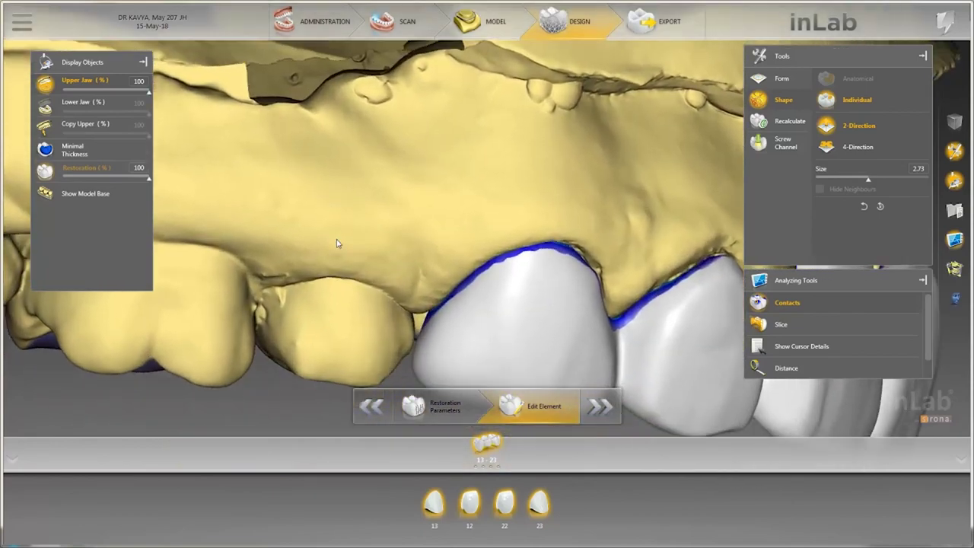
shift+scroll(479, 266, down, 3)
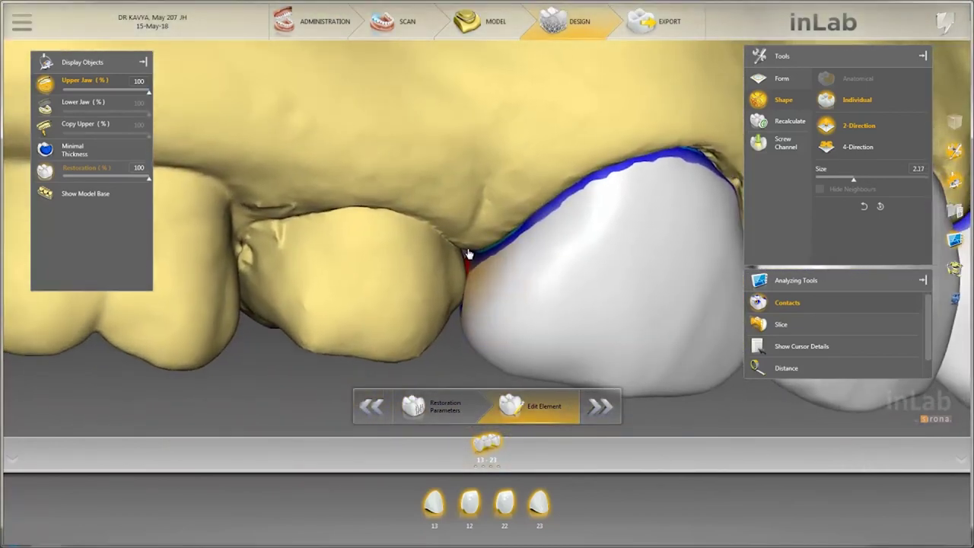
right_drag(466, 248, 317, 167)
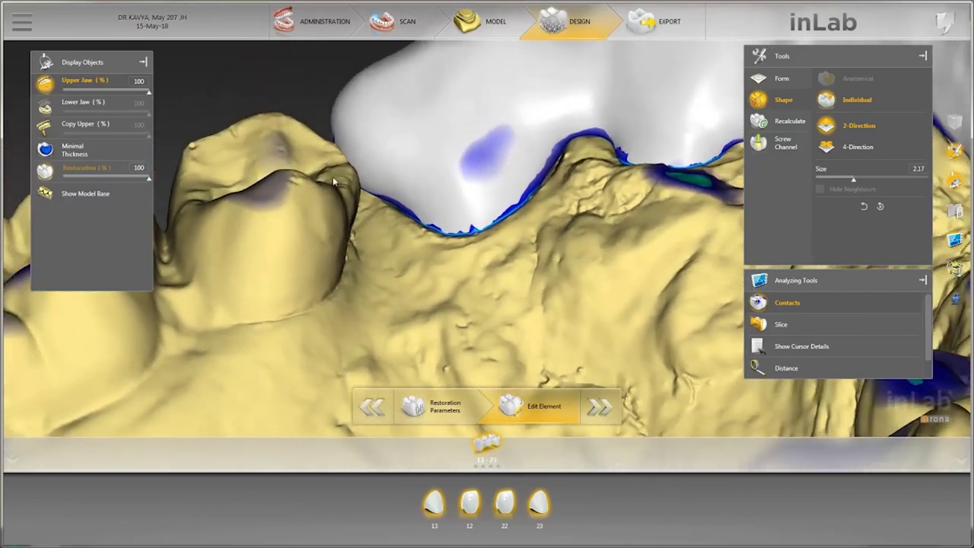
mouse_move(333, 177)
right_down()
mouse_move(367, 219)
mouse_move(398, 205)
right_up()
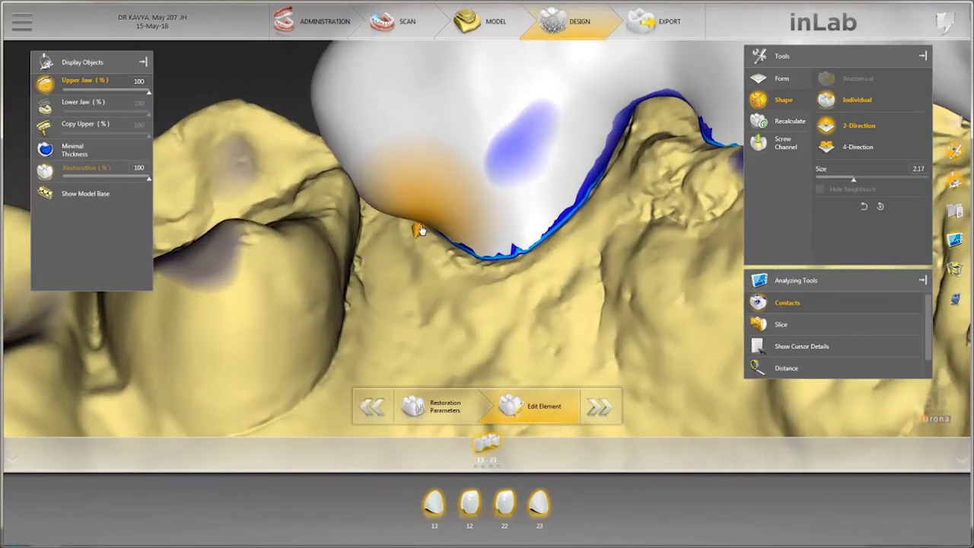
right_drag(421, 230, 316, 218)
click(84, 80)
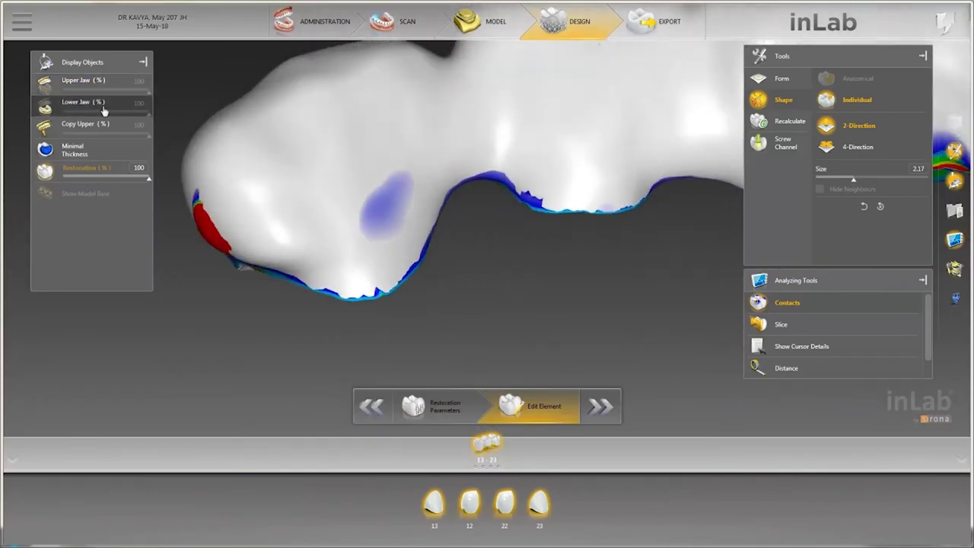
- Reduce the end crown's red contact spot with brush sizes 1.10 and 2.30, then show the upper jaw
mouse_move(104, 111)
right_down()
mouse_move(327, 167)
mouse_move(568, 188)
mouse_move(558, 160)
right_up()
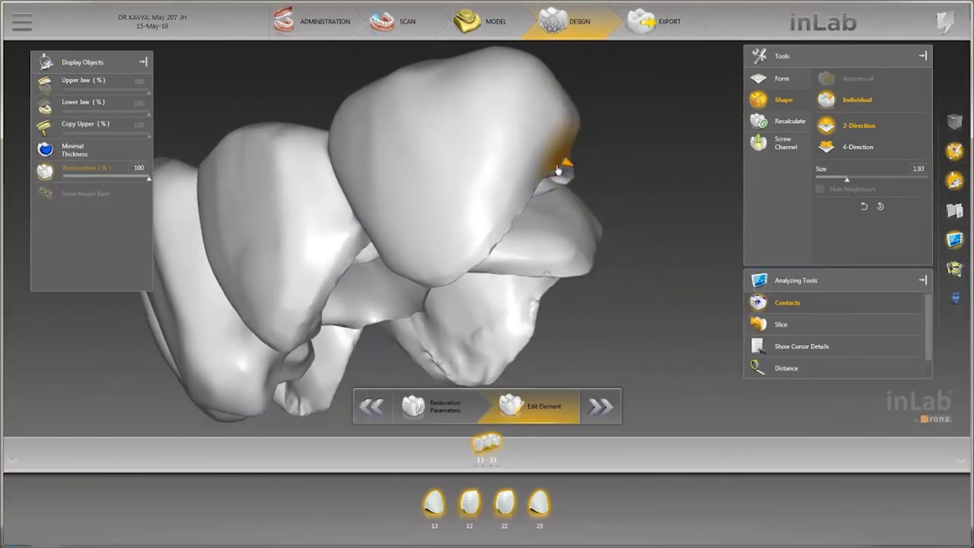
scroll(554, 159, down, 3)
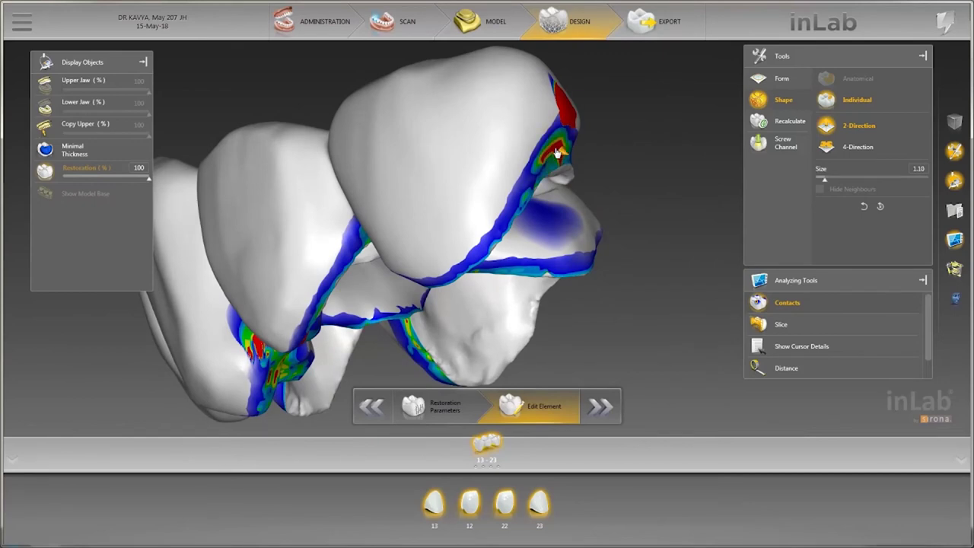
right_drag(574, 161, 537, 263)
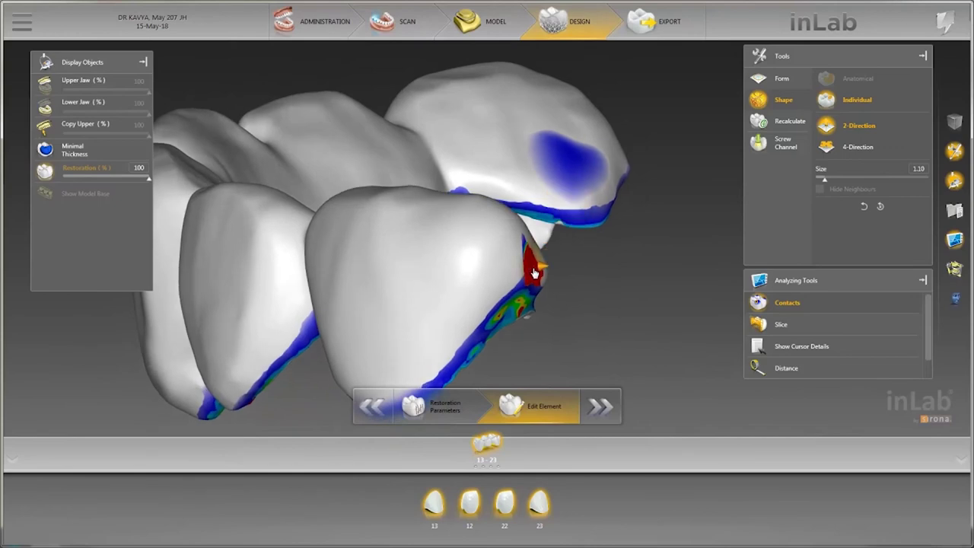
scroll(531, 257, up, 6)
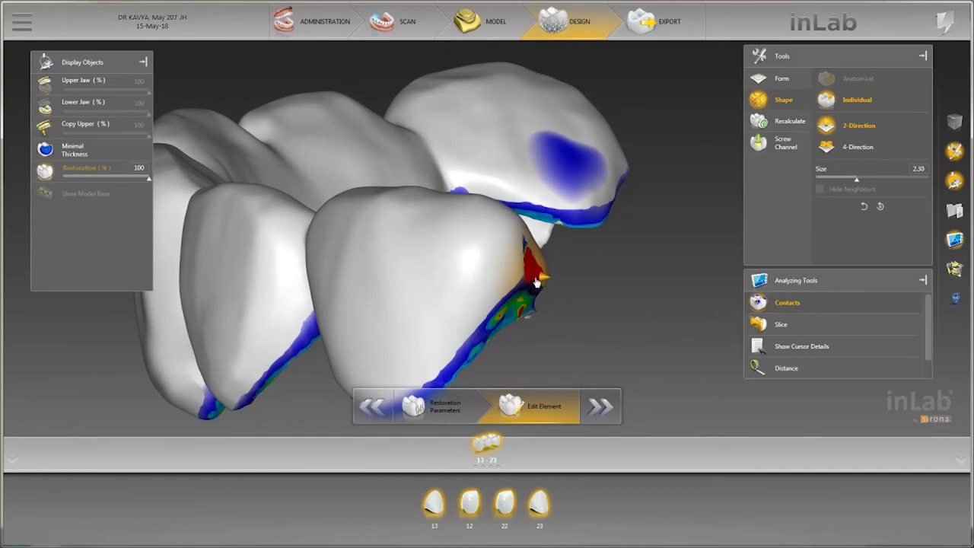
right_drag(553, 286, 630, 252)
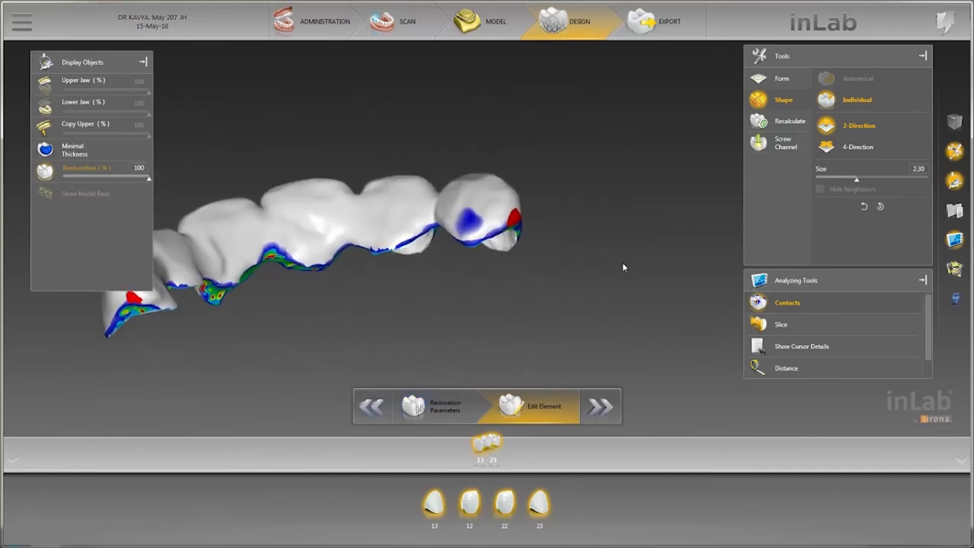
click(45, 84)
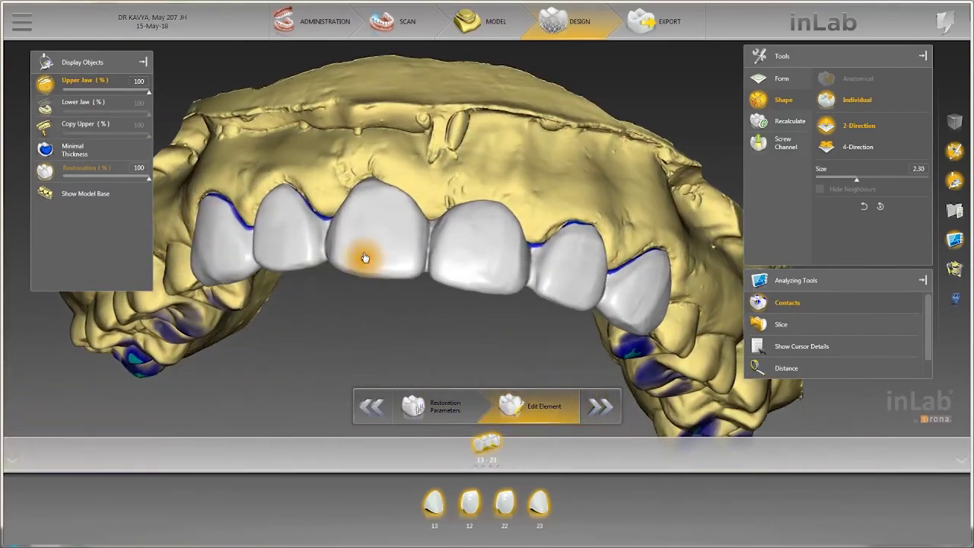
- Smooth the central crowns with the 1.85 mm Smooth brush, then display the lower jaw at 100%
right_click(366, 217)
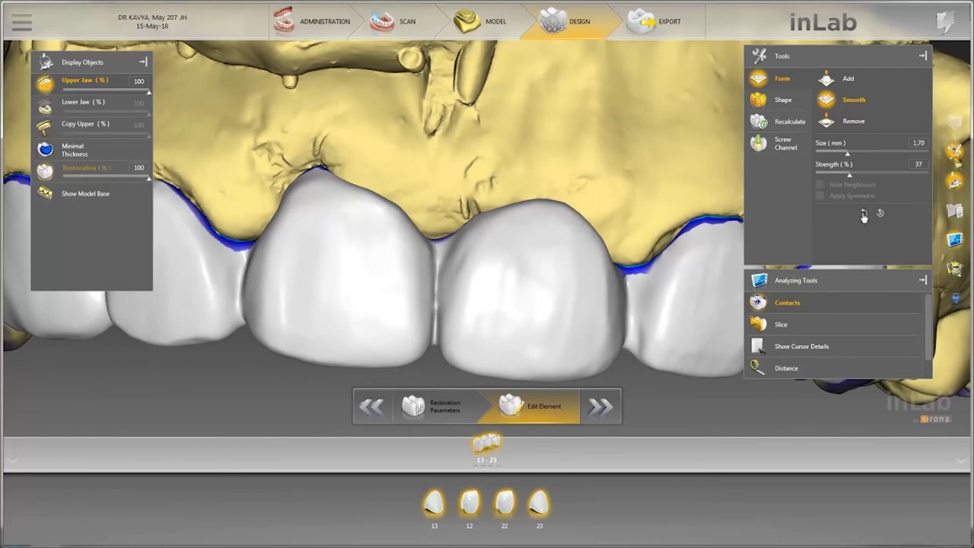
scroll(308, 219, down, 3)
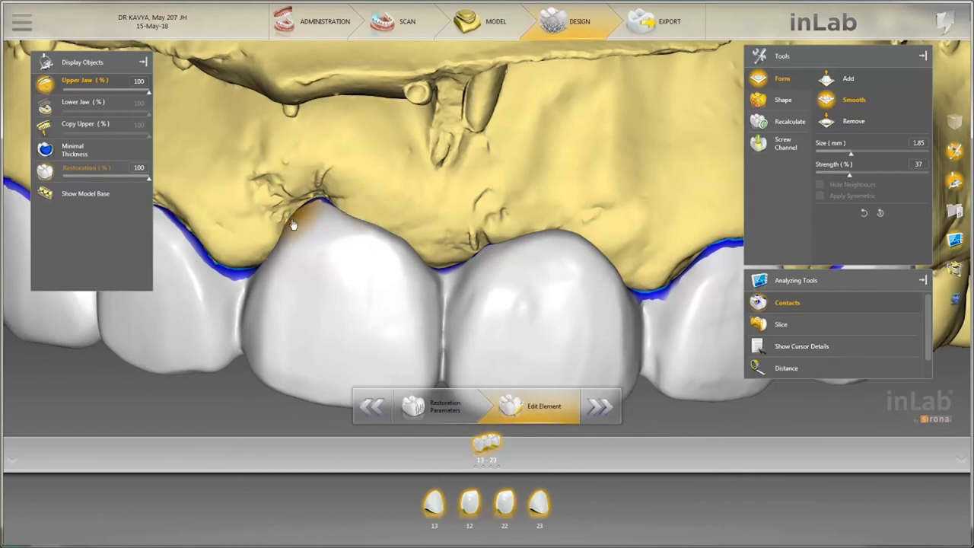
right_drag(292, 225, 433, 185)
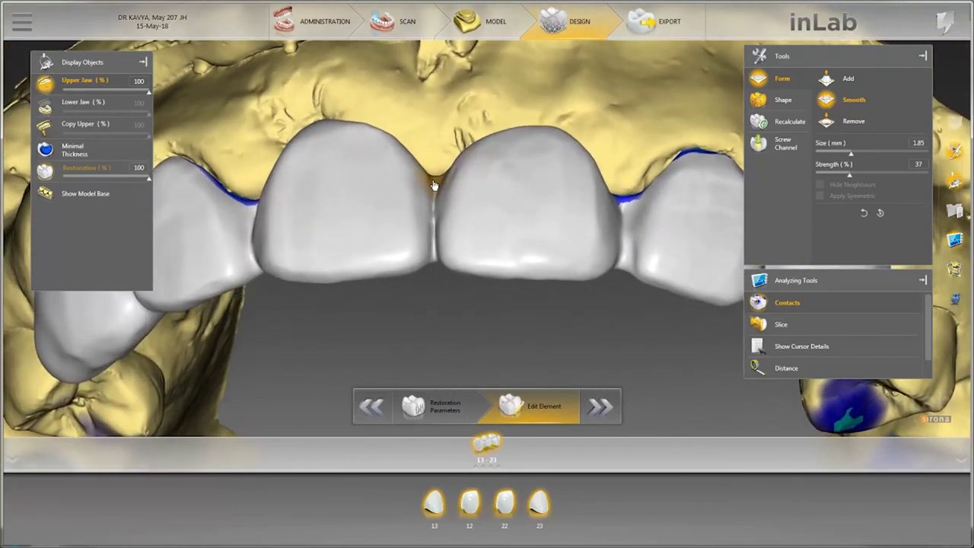
mouse_move(430, 313)
right_down()
mouse_move(338, 306)
mouse_move(382, 321)
mouse_move(453, 224)
mouse_move(580, 211)
right_up()
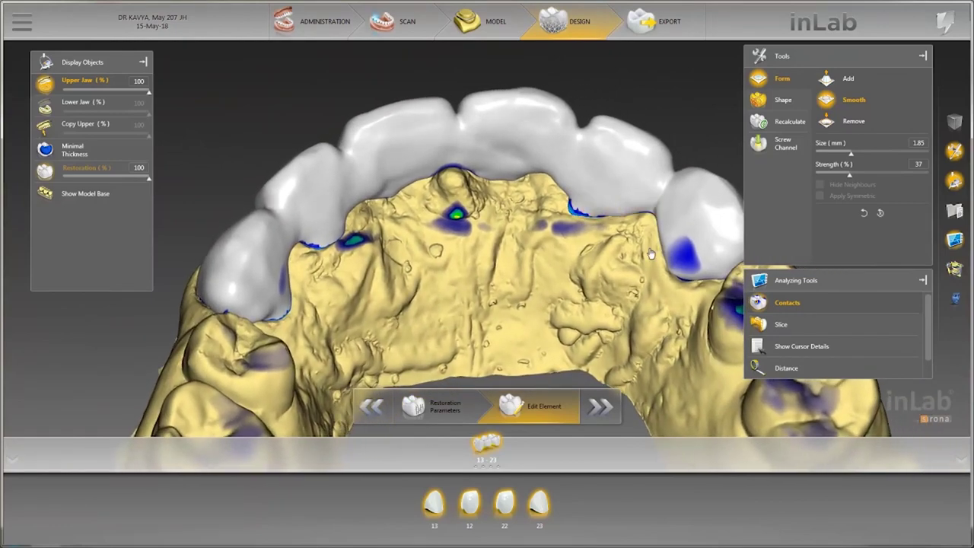
right_drag(656, 248, 375, 307)
click(45, 106)
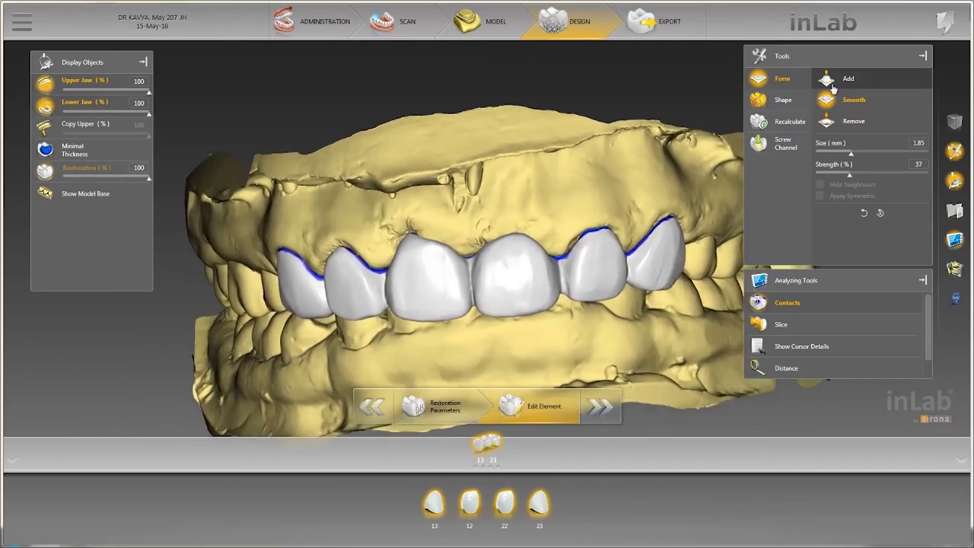
- Reshape the central crown near the gum line with the Shape 4-Direction brush at size 2.65
click(799, 99)
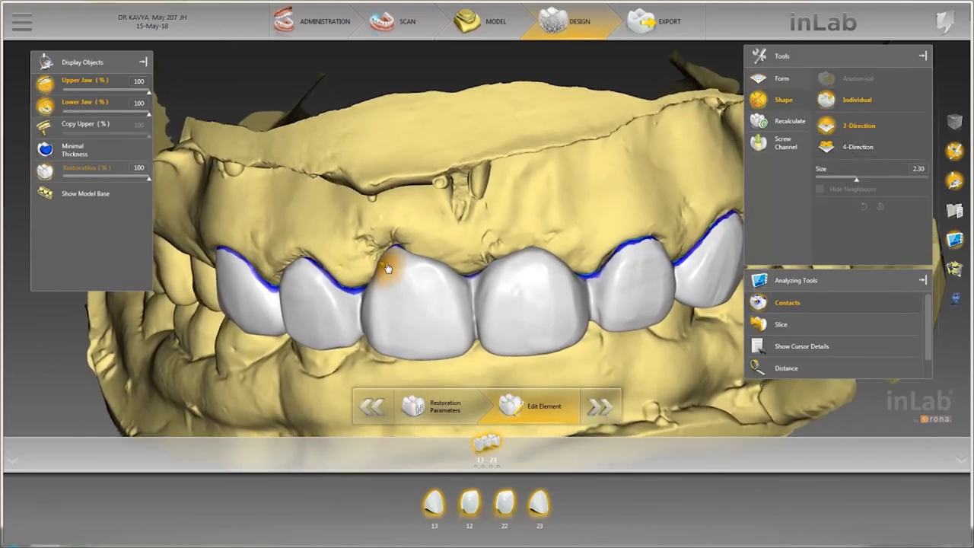
scroll(400, 273, up, 2)
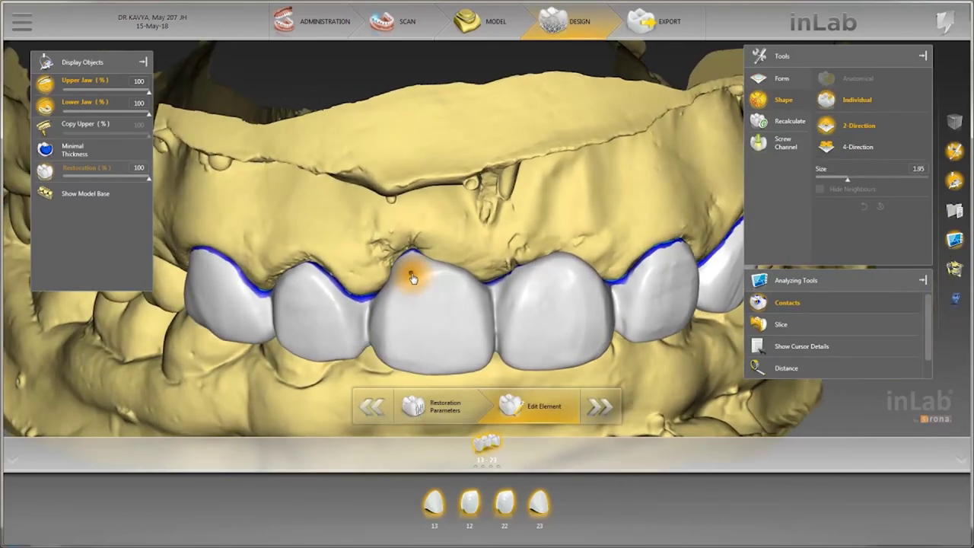
click(853, 147)
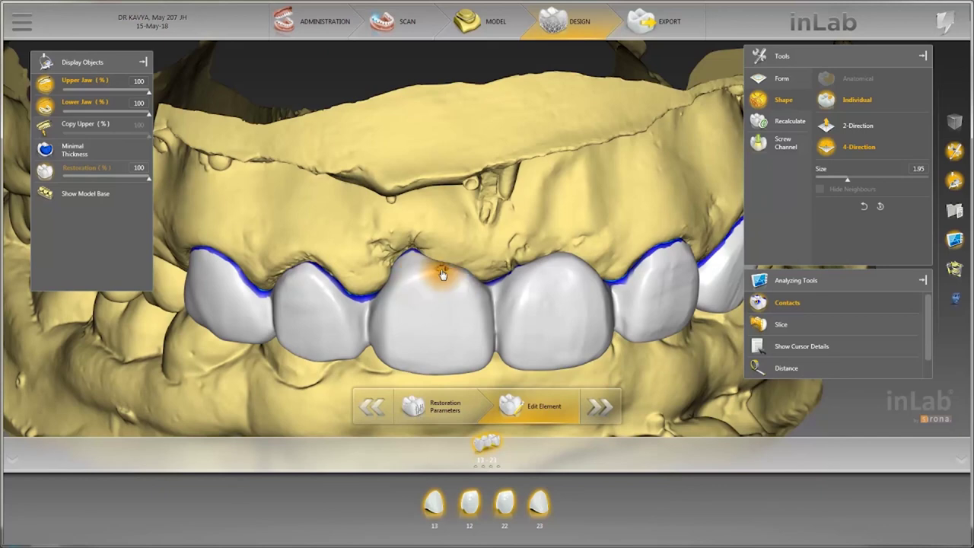
drag(434, 278, 433, 278)
- Hide the lower jaw model and switch off the contact colour map
mouse_move(405, 293)
middle_down()
mouse_move(482, 163)
mouse_move(542, 98)
mouse_move(205, 88)
middle_up()
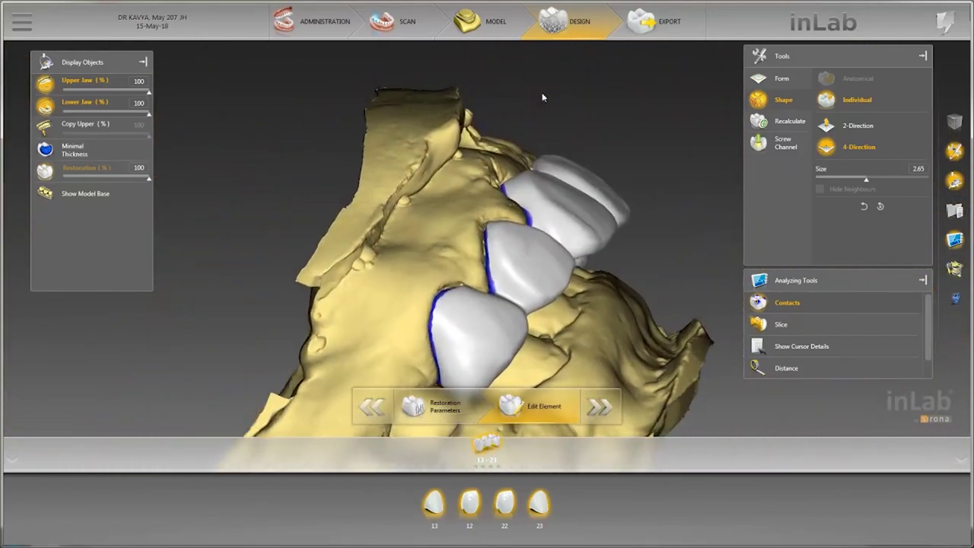
click(44, 105)
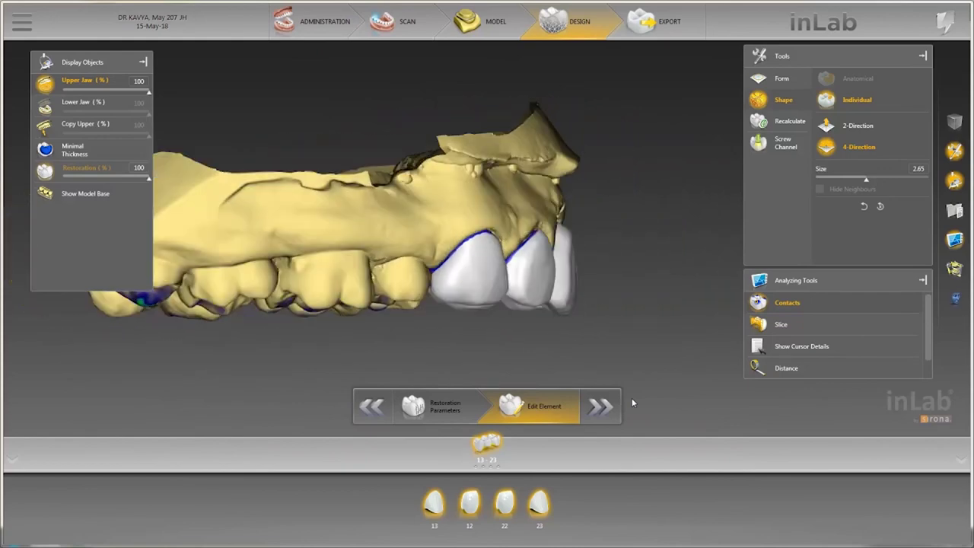
click(787, 302)
- Orbit the upper jaw from one side to the other to review the seated 13–23 bridge
middle_drag(694, 330, 651, 392)
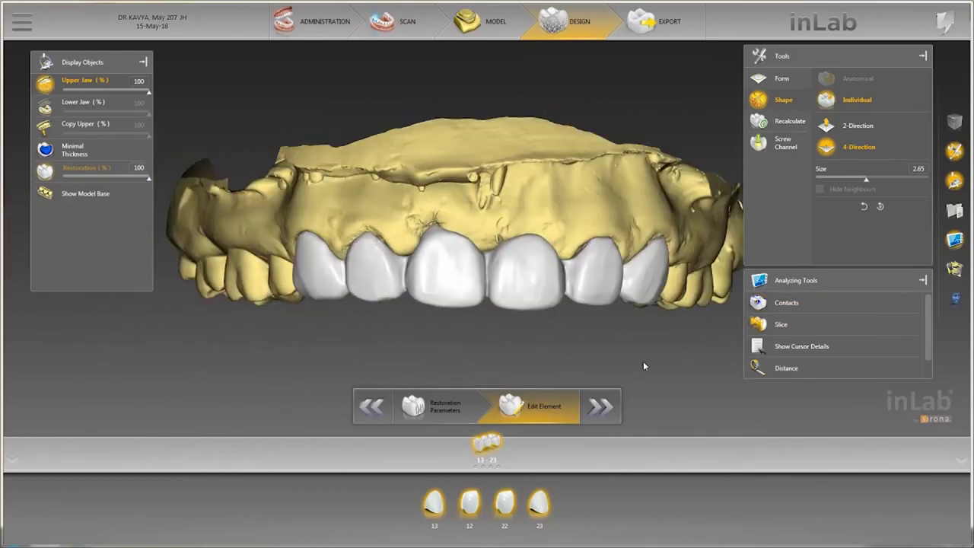